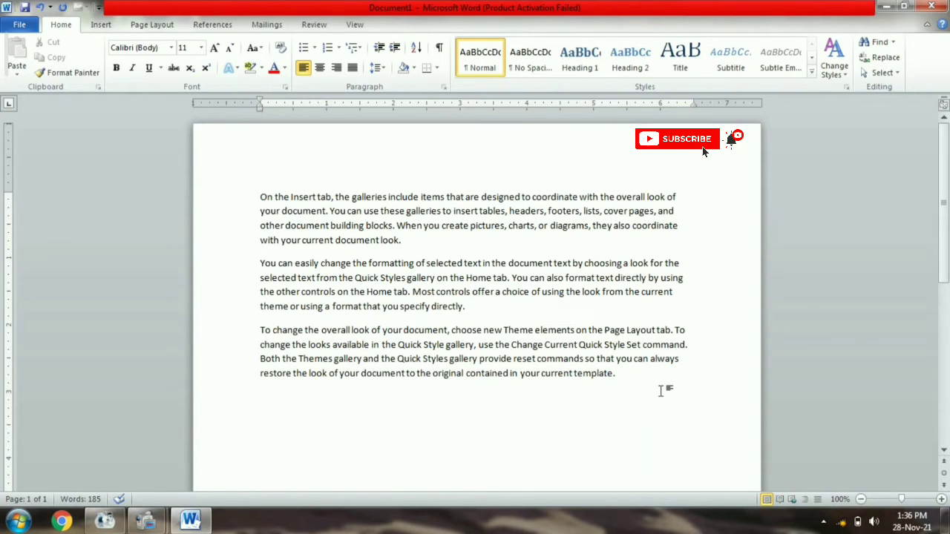
Apply bold to the opening words "On the Insert tab, the galleries include items that are designed" and remove it again.
key(ctrl+a)
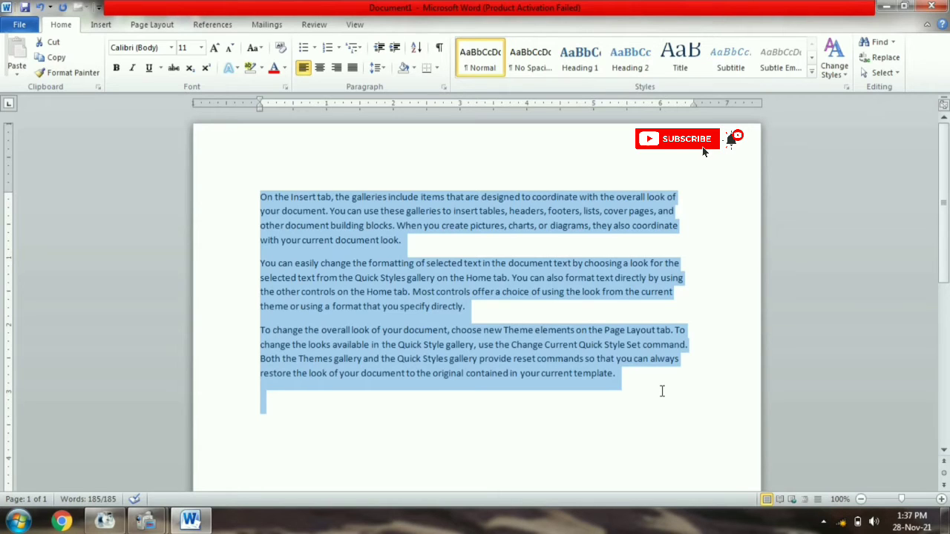
click(657, 389)
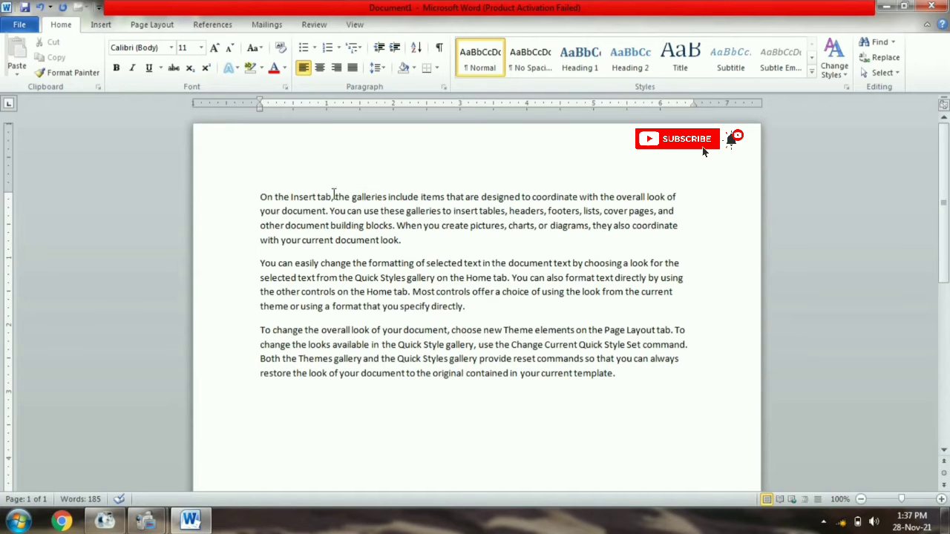
drag(332, 196, 260, 196)
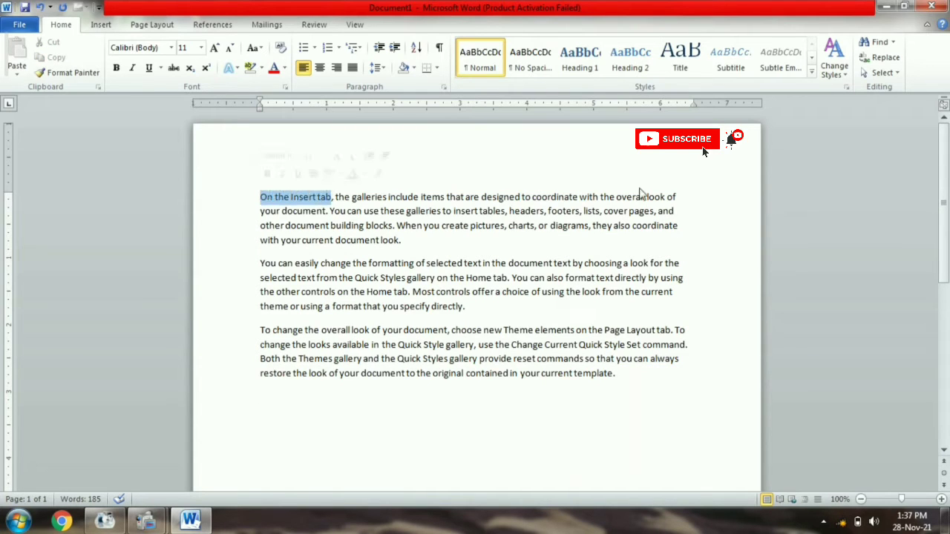
drag(523, 197, 261, 195)
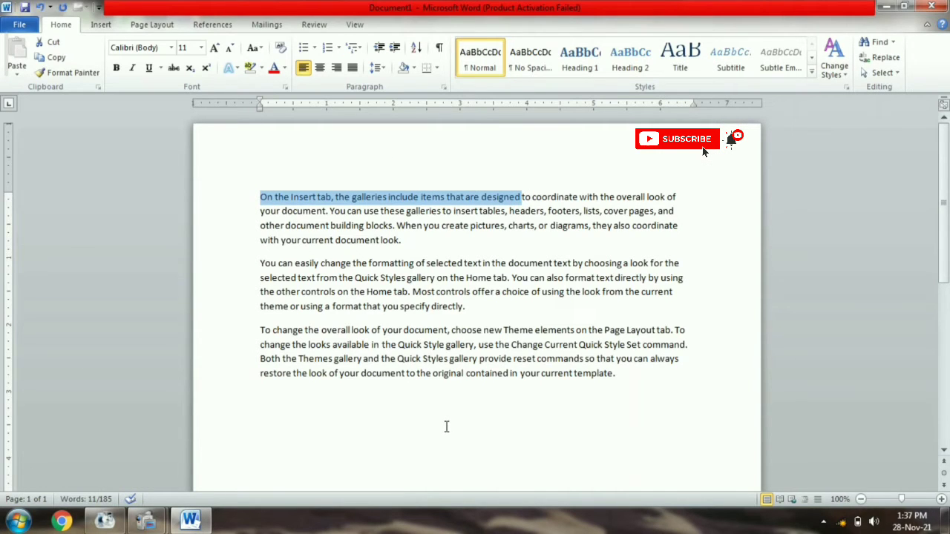
key(ctrl+b)
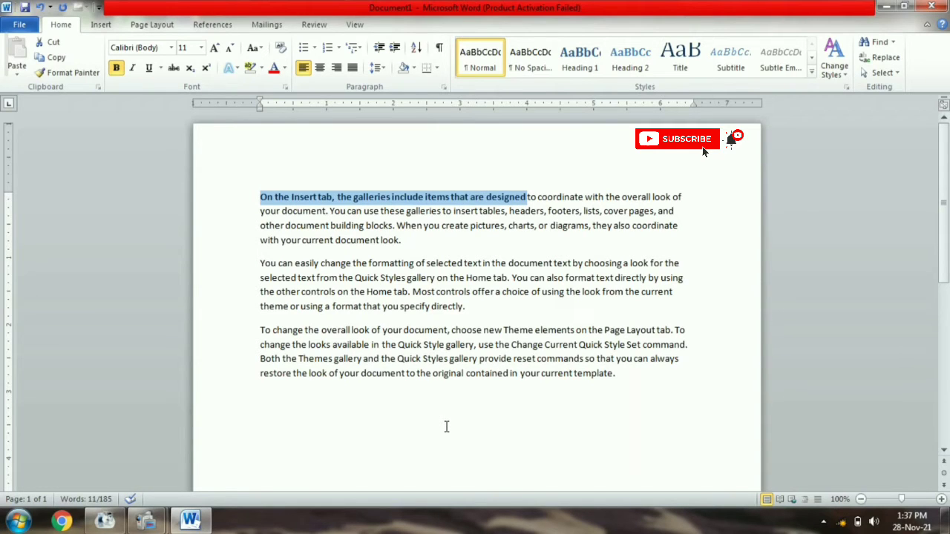
key(ctrl+b)
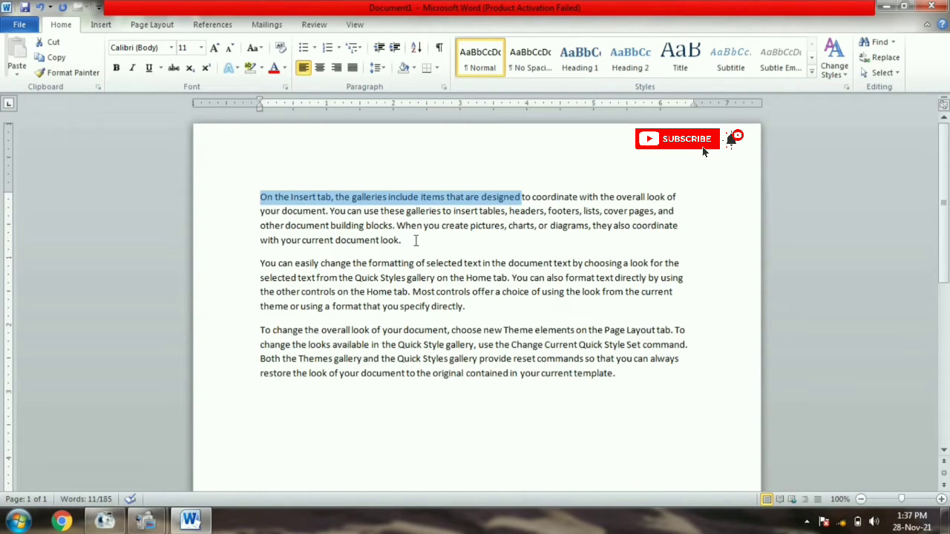
Copy the whole first paragraph and paste the copy on the empty line below the third paragraph.
drag(415, 239, 263, 200)
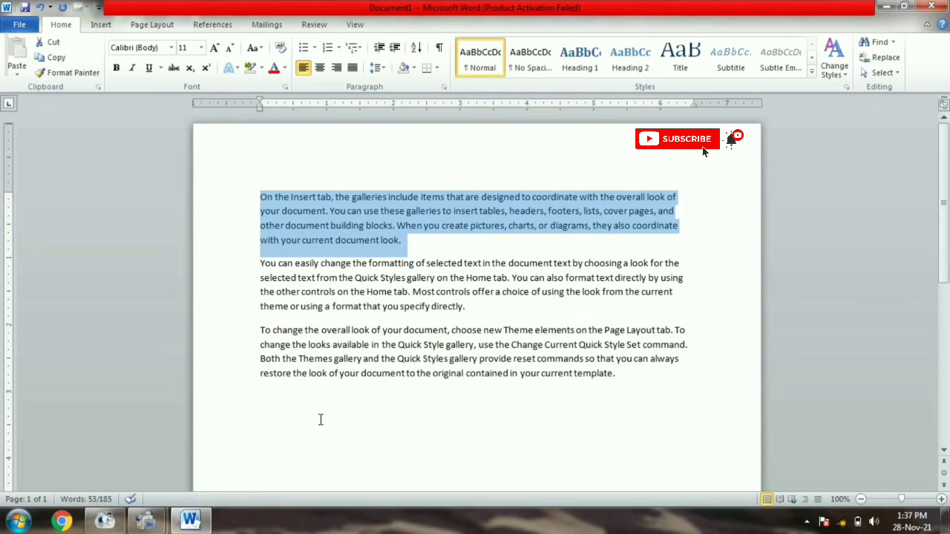
key(ctrl+c)
click(276, 401)
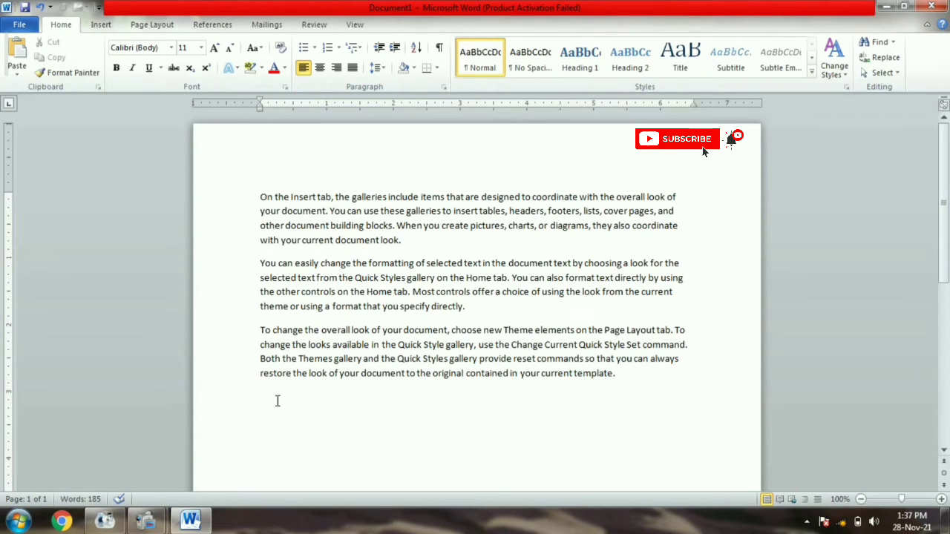
key(ctrl+v)
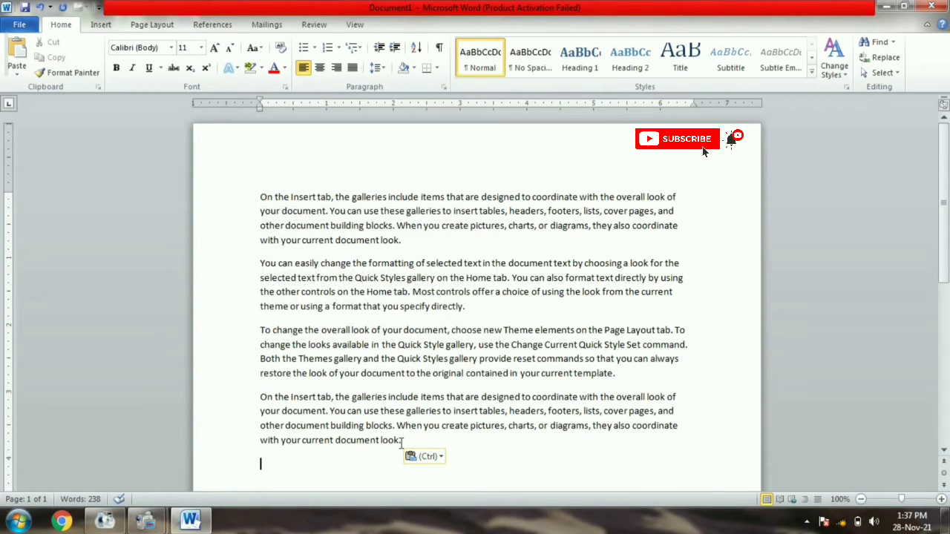
Choose the Aharoni font, Bold style and size 14 for all four paragraphs, and turn the bold off again.
drag(402, 443, 242, 192)
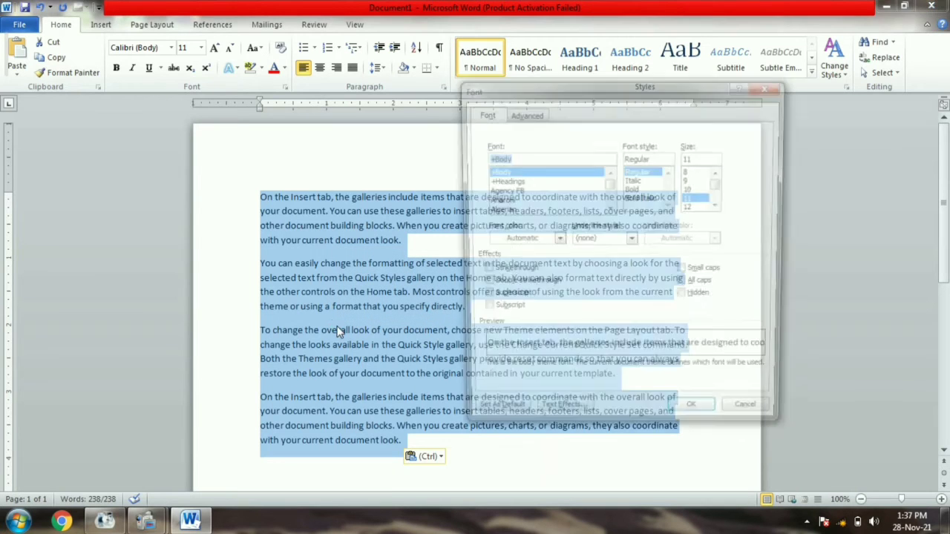
click(509, 200)
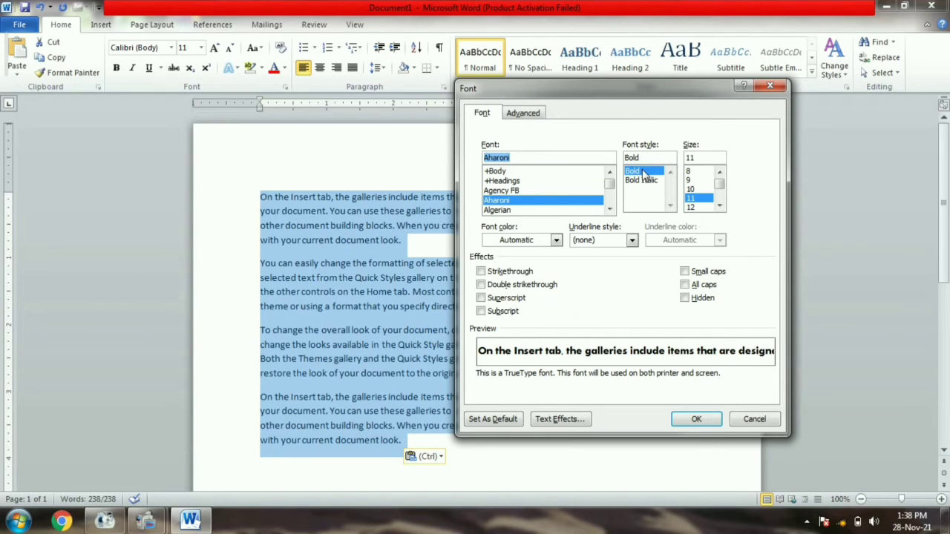
click(719, 205)
click(719, 205)
click(691, 198)
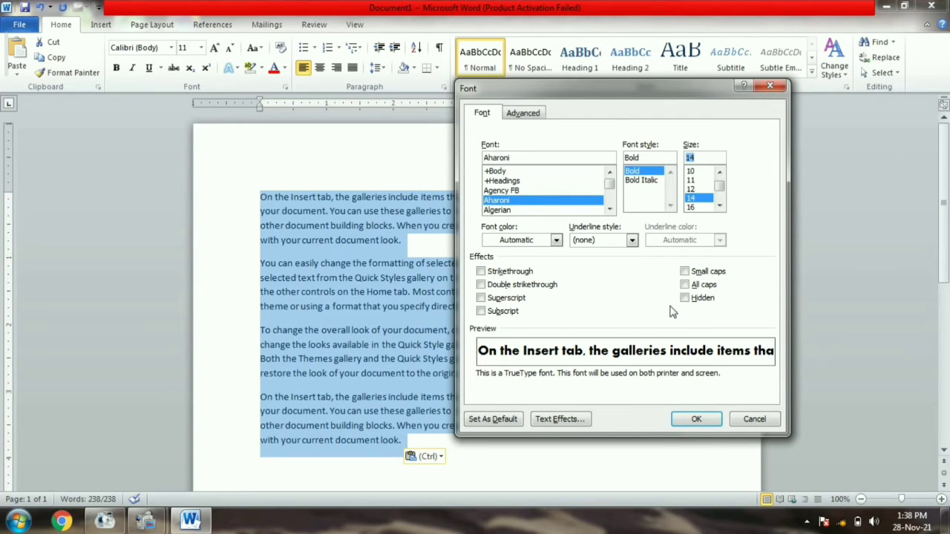
click(696, 419)
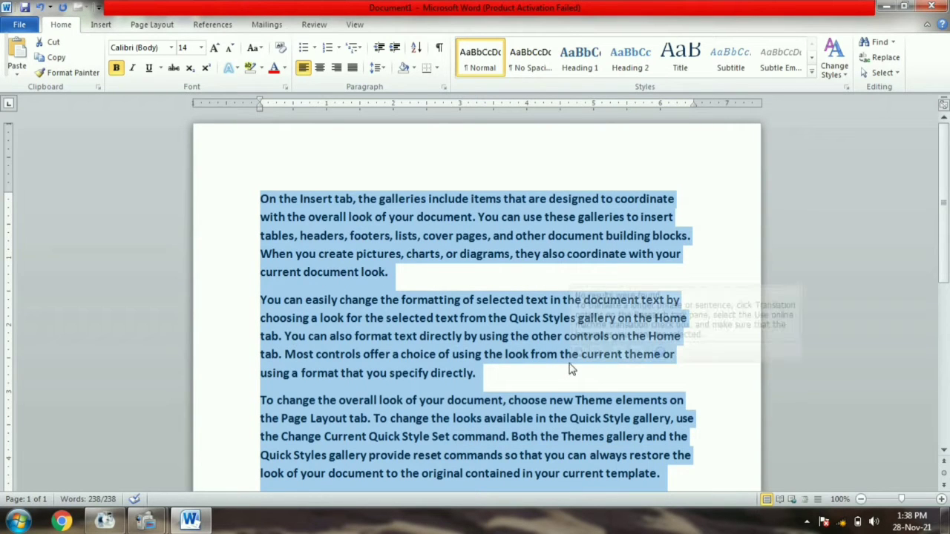
key(ctrl+b)
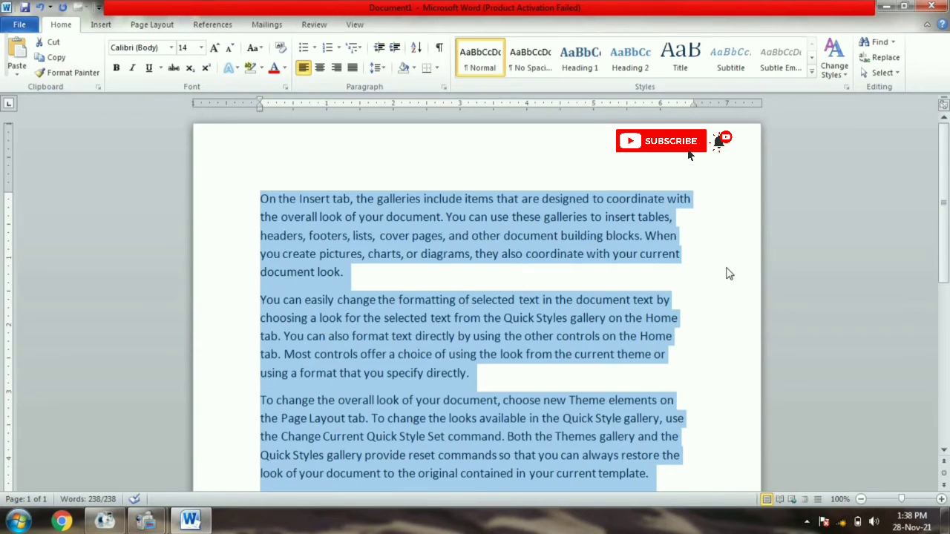
Centre all the selected paragraphs and return them to left alignment.
key(ctrl+e)
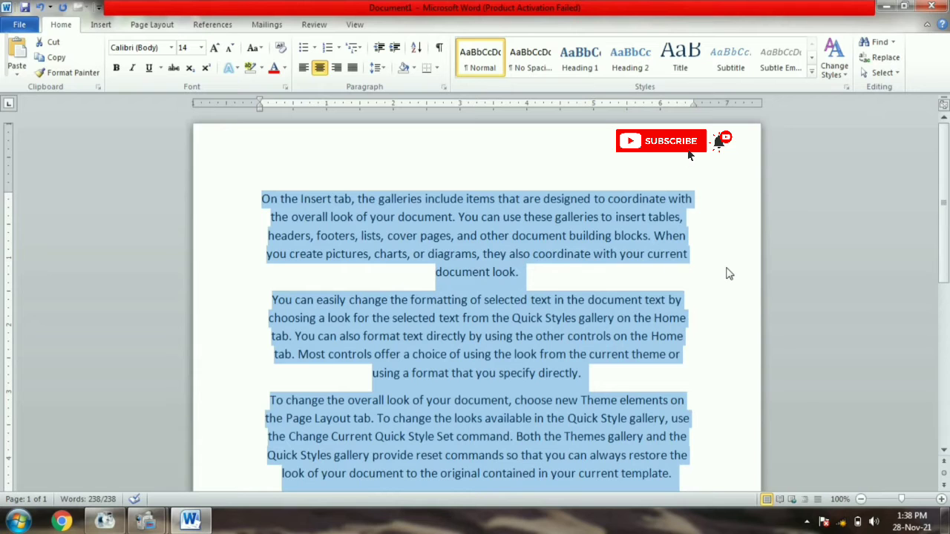
key(ctrl+l)
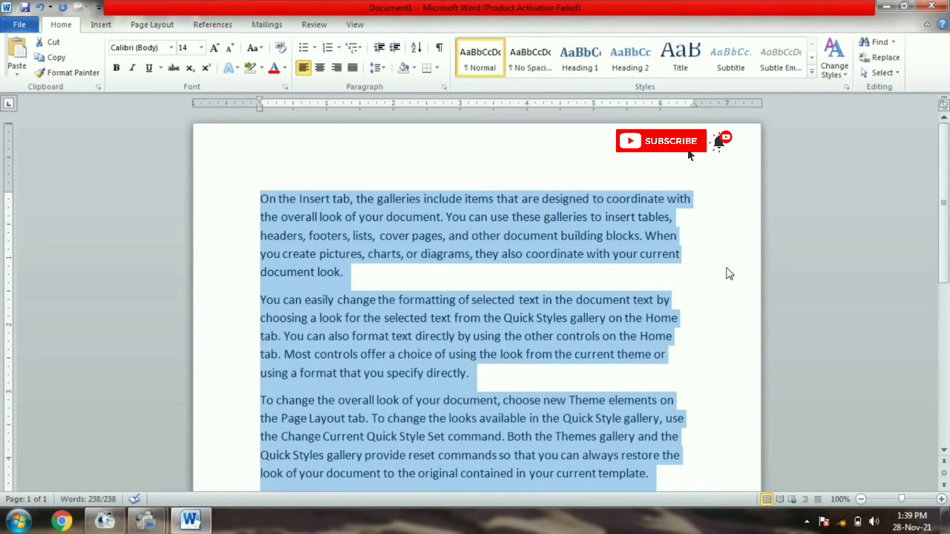
Search the document for "or" and for "the", and clear the search text.
key(ctrl+f)
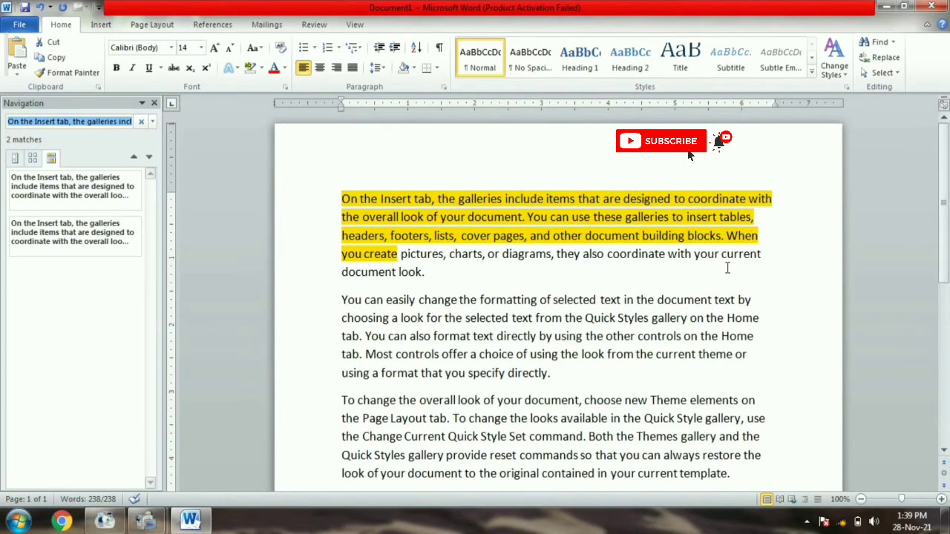
key(BackSpace)
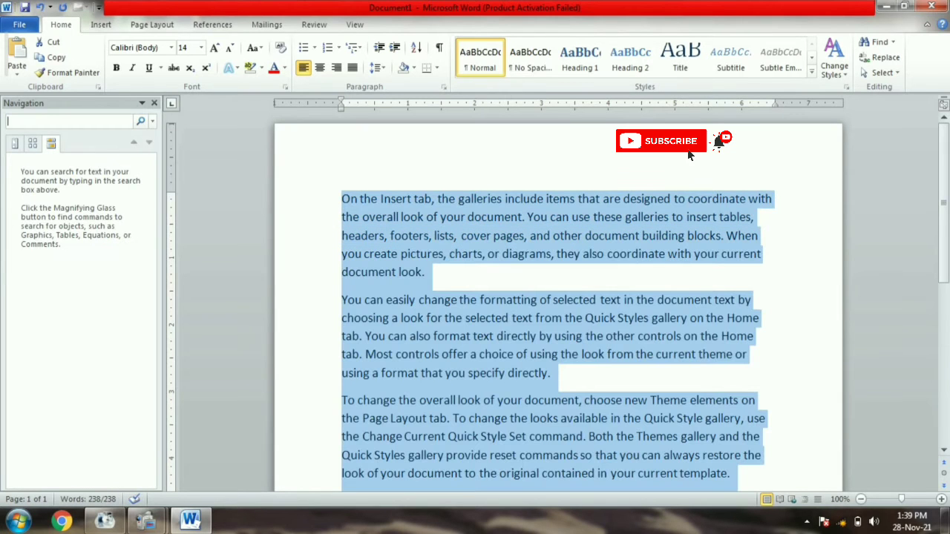
text(or)
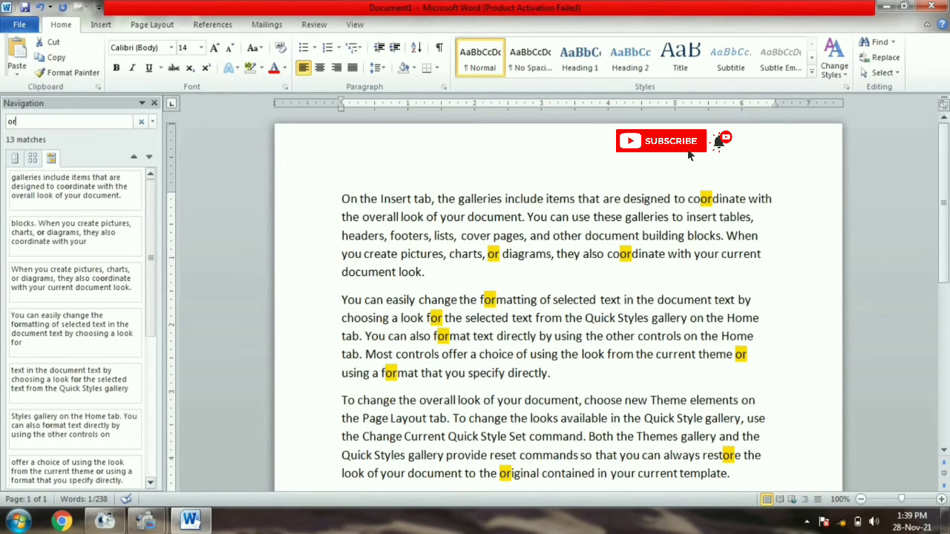
key(ctrl+a)
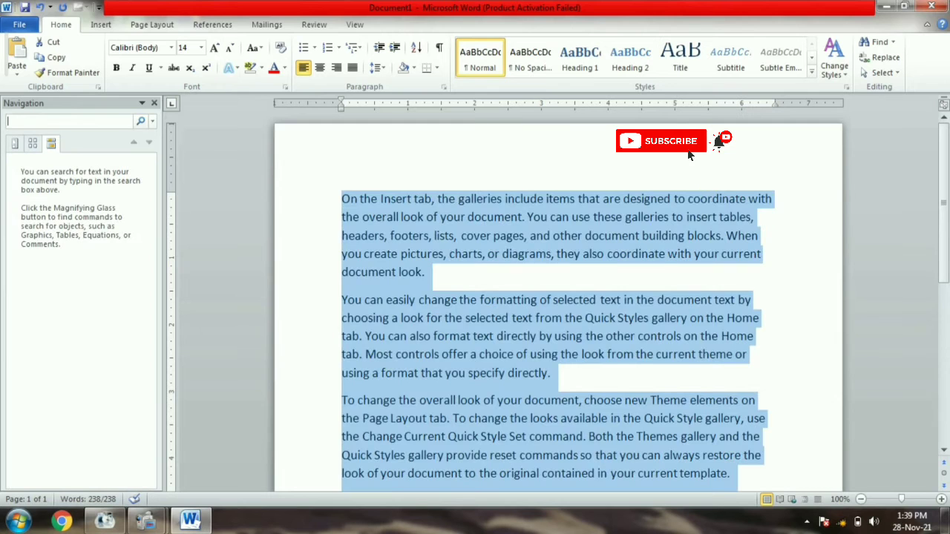
text(the)
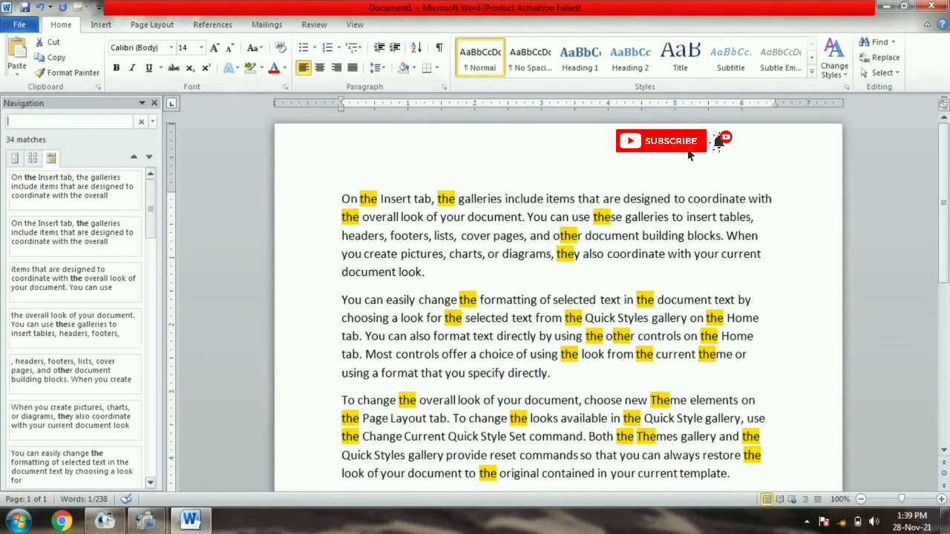
key(ctrl+a)
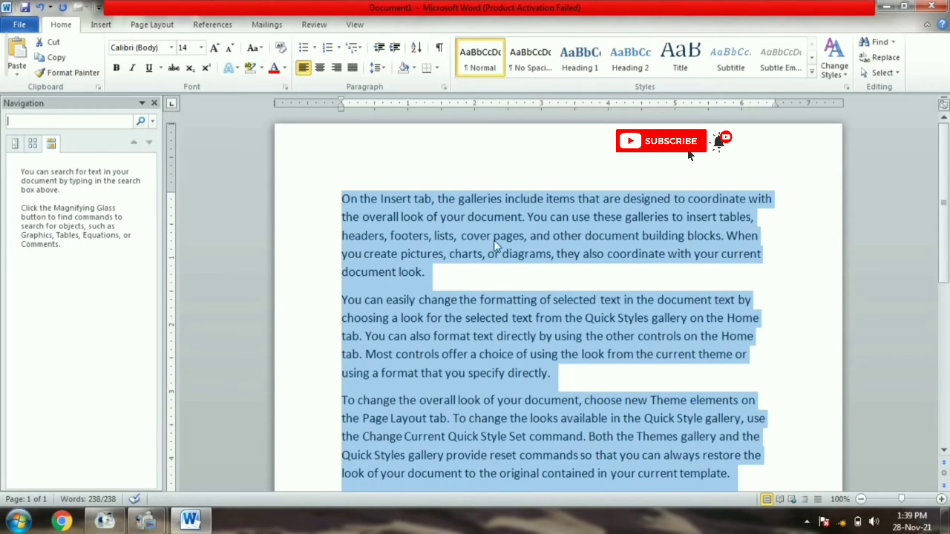
Jump to line 6 of the document with the Go To command and close its dialog.
click(318, 197)
click(336, 198)
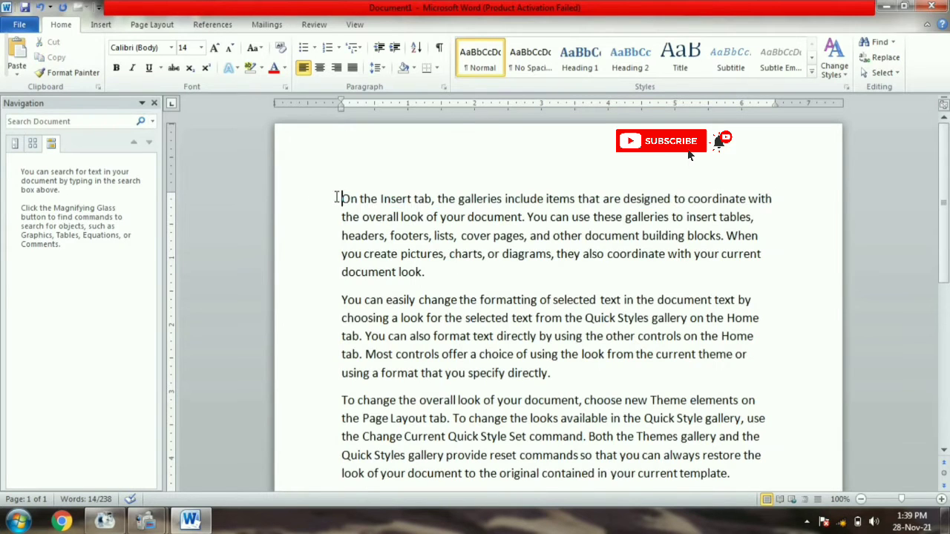
key(ctrl+a)
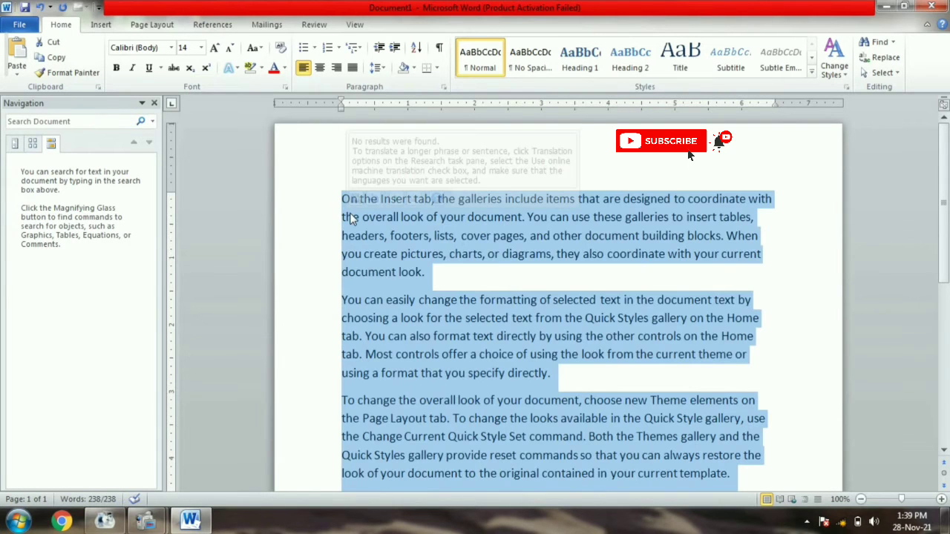
key(ctrl+g)
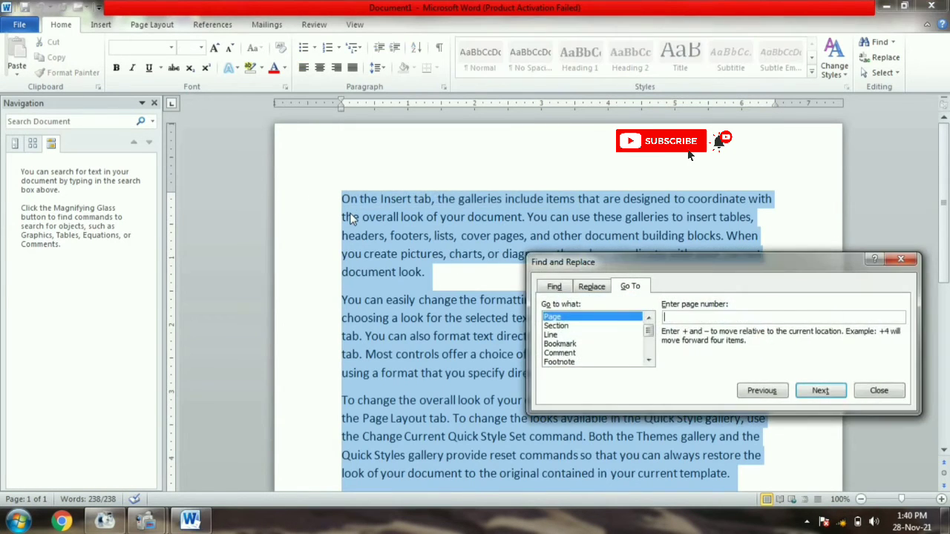
click(557, 336)
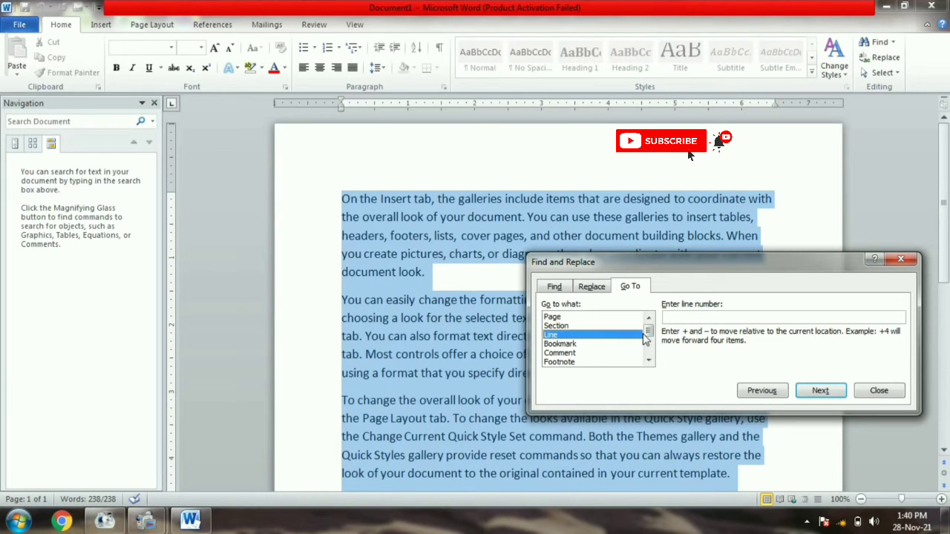
mouse_move(647, 333)
mouse_down()
mouse_move(649, 358)
mouse_move(648, 330)
mouse_up()
click(590, 336)
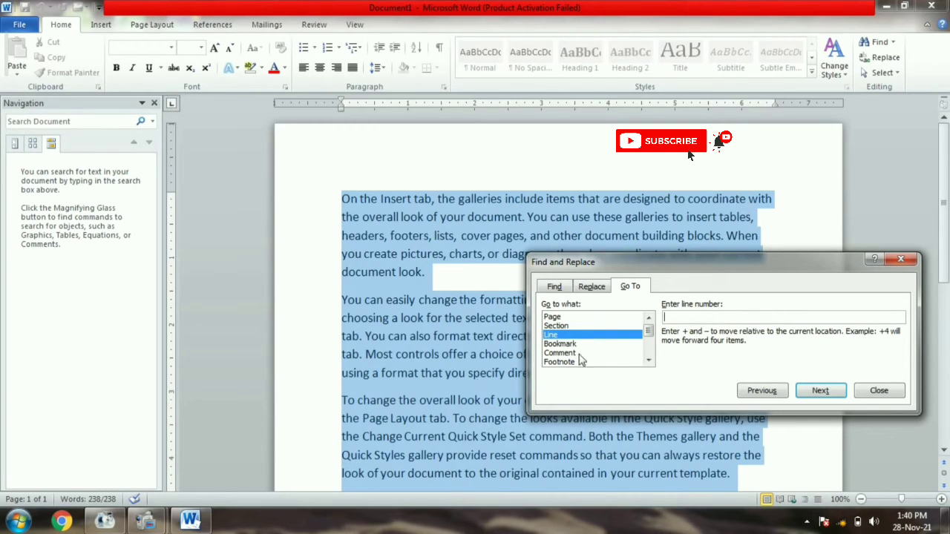
click(690, 318)
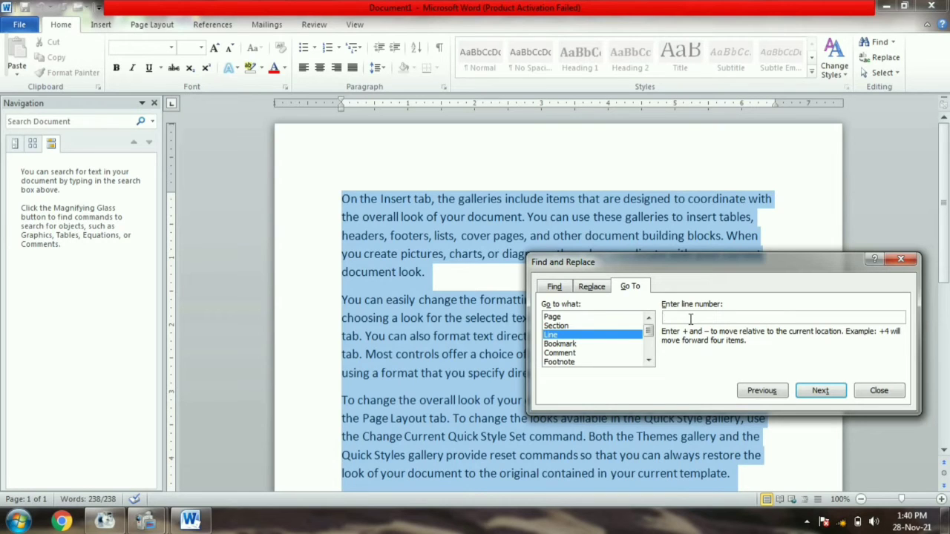
text(6)
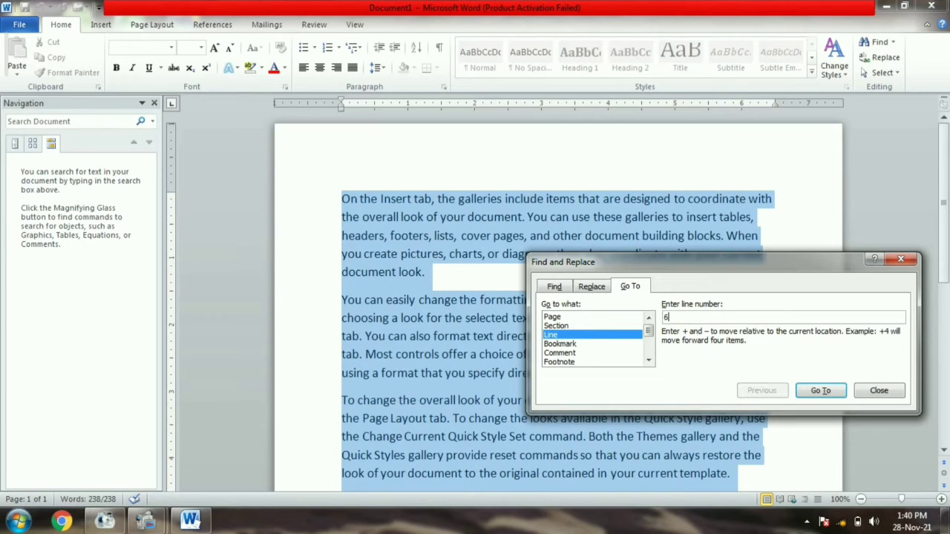
click(820, 391)
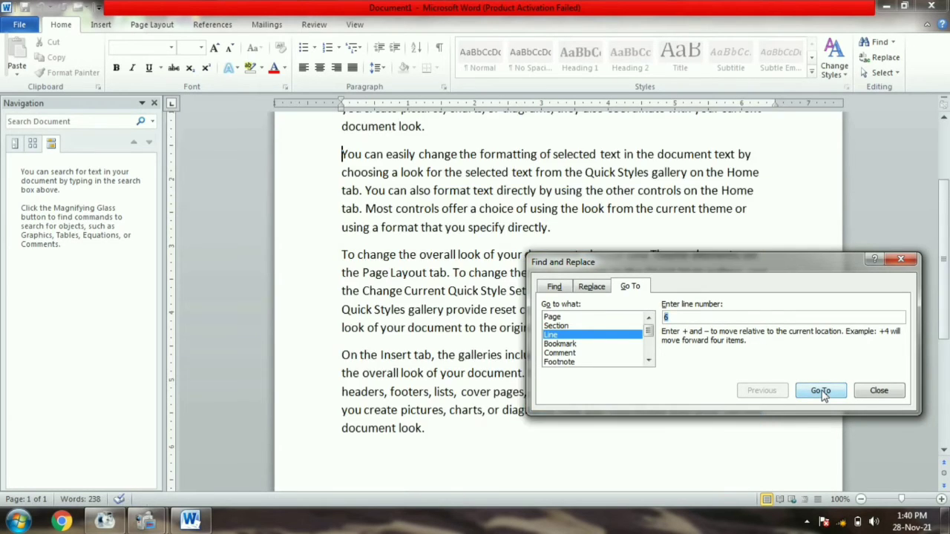
click(901, 259)
scroll(810, 253, up, 2)
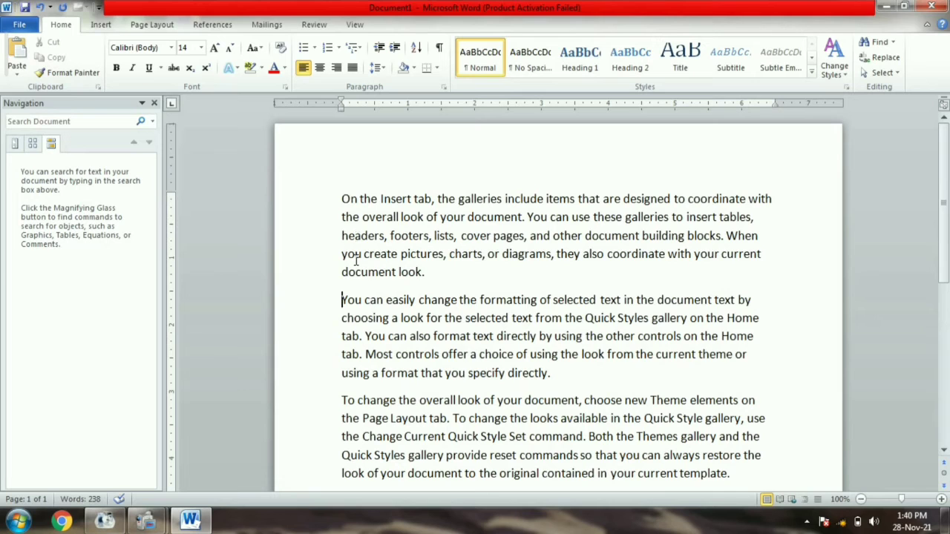
Replace every occurrence of "cover" with "Keyboard" in the whole document text and close the Find and Replace dialog.
mouse_move(354, 302)
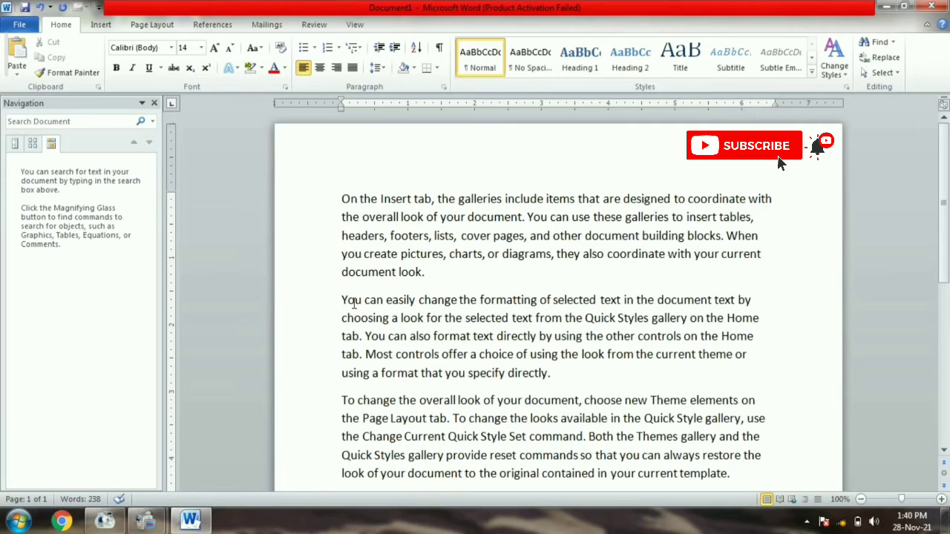
key(ctrl+a)
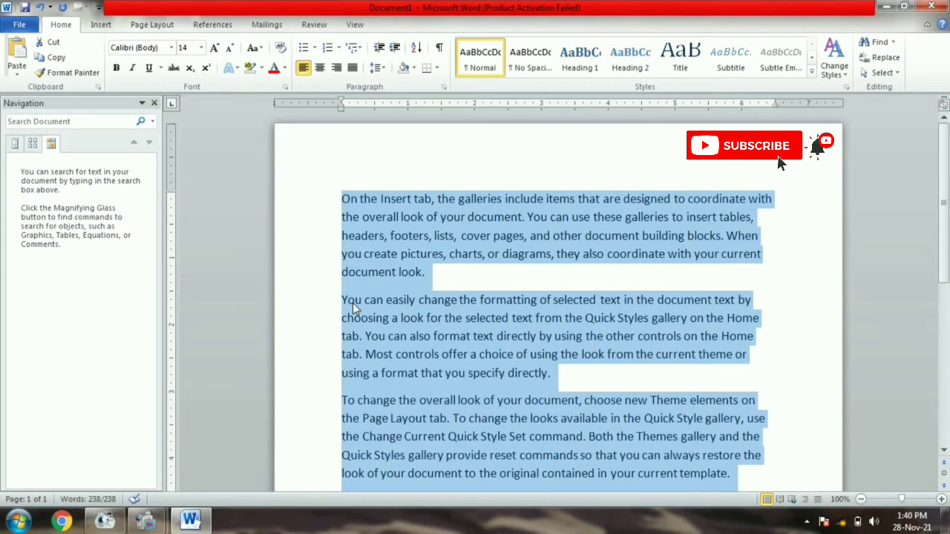
key(ctrl+h)
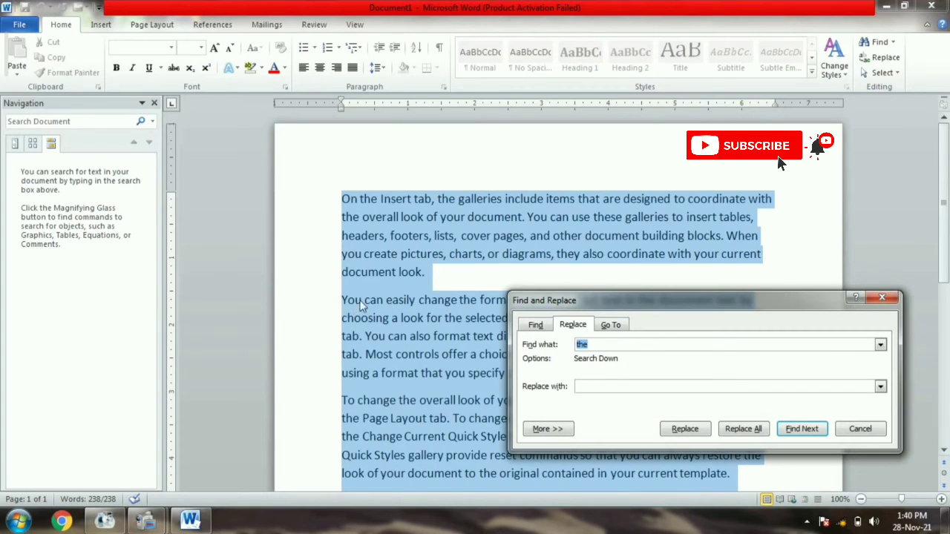
click(573, 327)
drag(595, 347, 561, 347)
text(co)
text(ver)
text(Keu)
text(yboa)
text(rd)
click(739, 431)
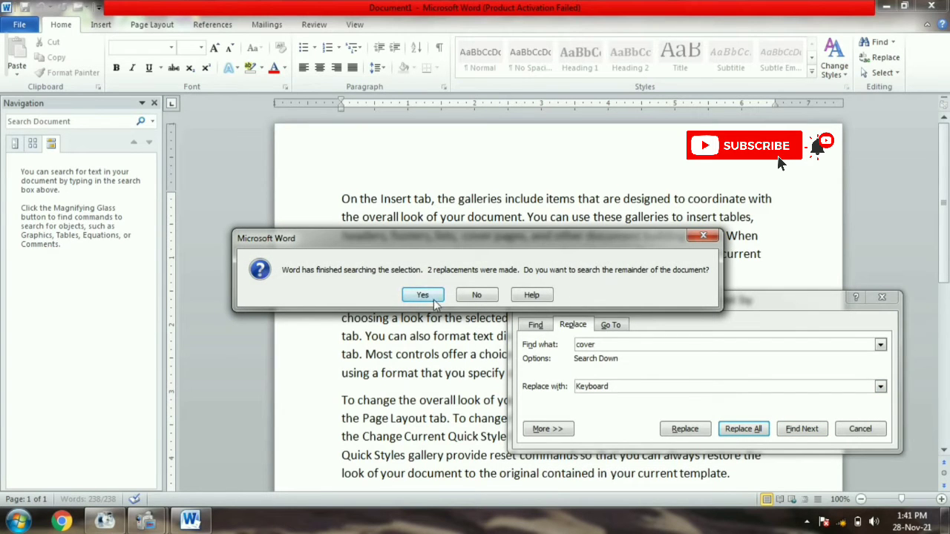
click(434, 299)
click(445, 296)
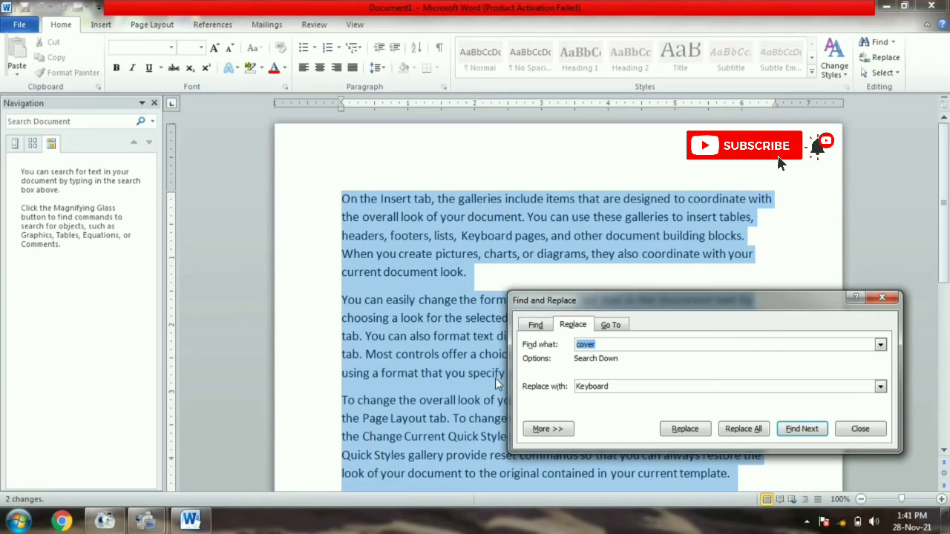
click(881, 295)
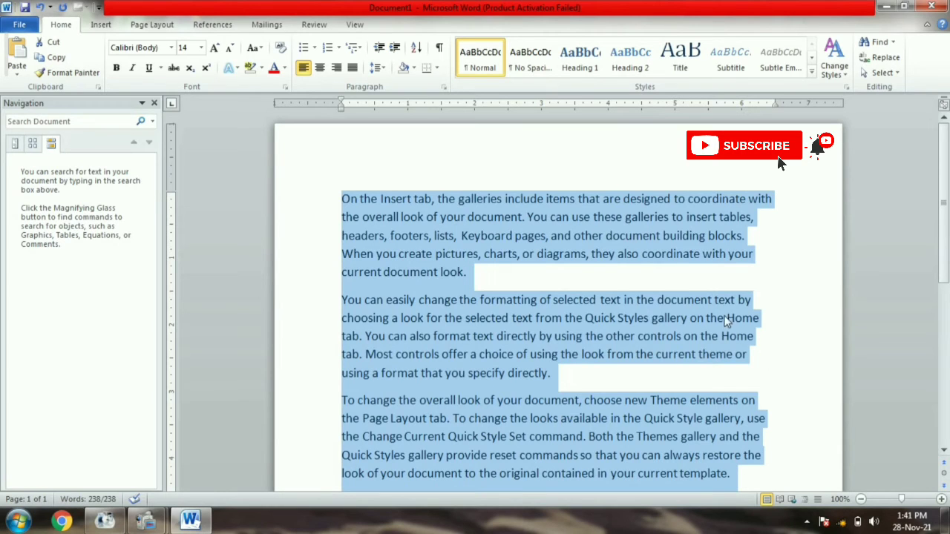
Italicise the first line of the first paragraph, turn the italics off again and deselect the line.
click(438, 202)
drag(342, 198, 811, 187)
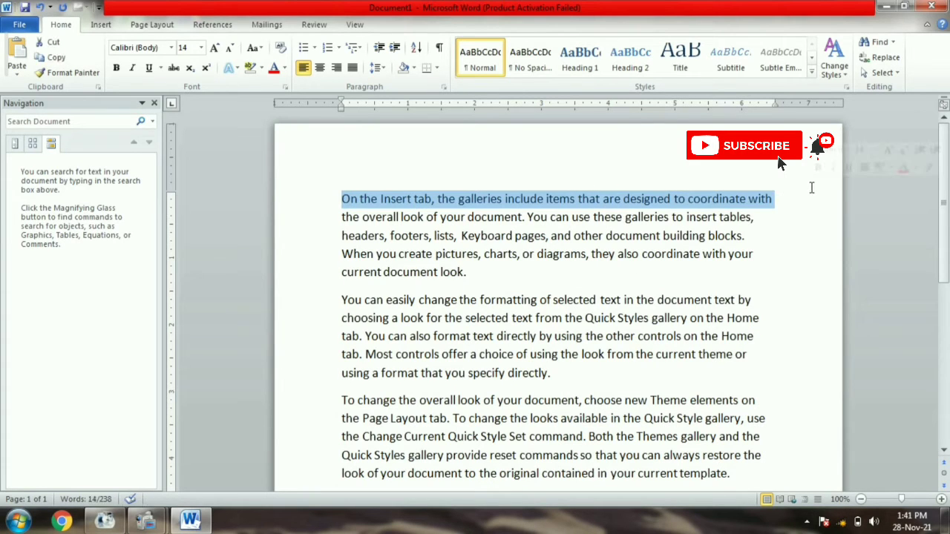
key(ctrl+i)
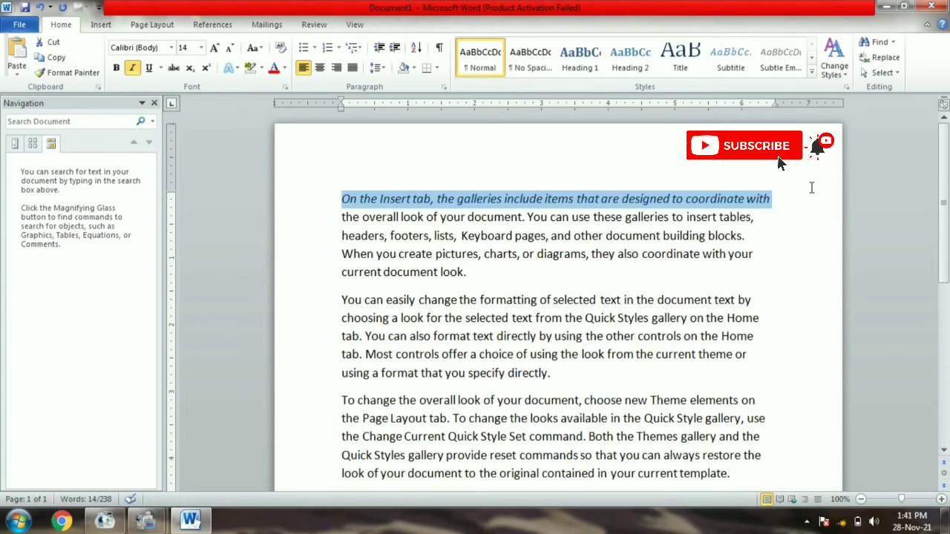
key(ctrl+i)
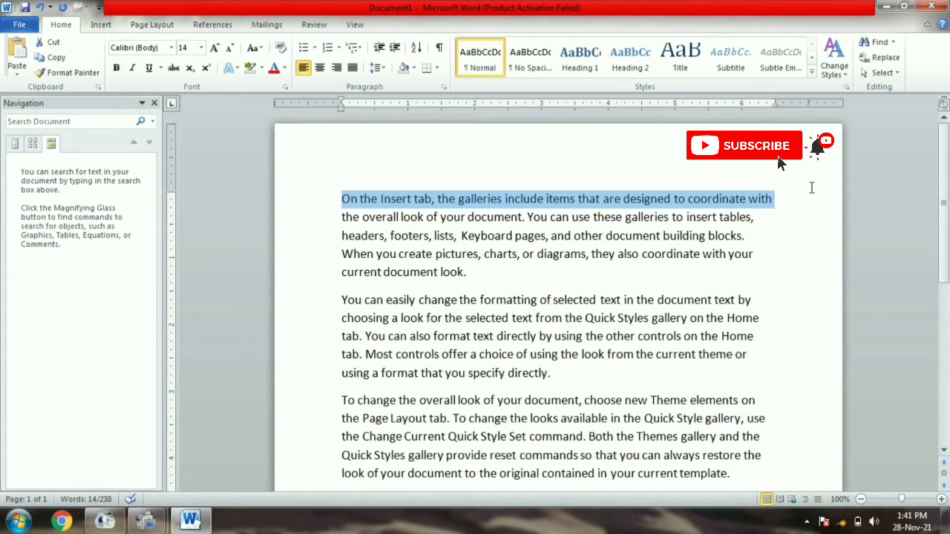
click(692, 254)
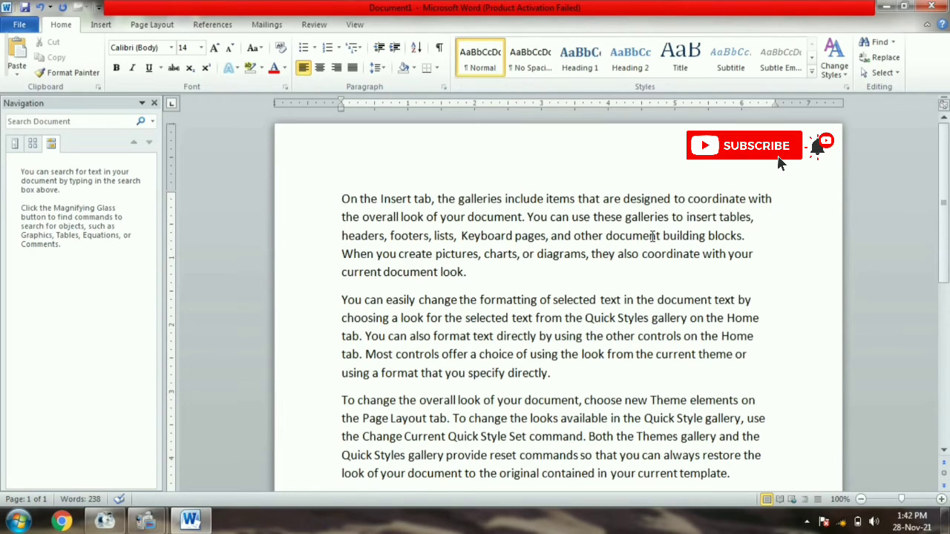
Justify all the document text, switch it to left alignment, and justify it once more.
key(ctrl+a)
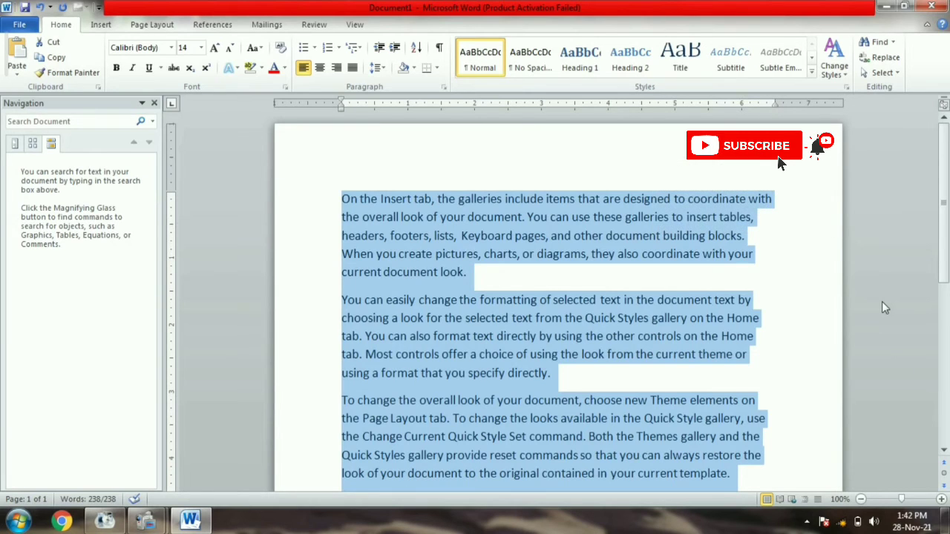
key(ctrl+j)
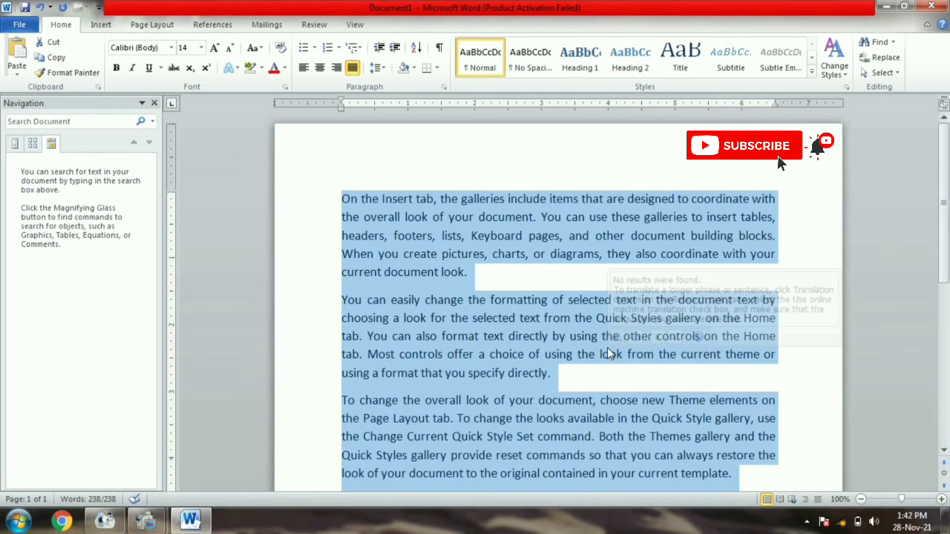
key(ctrl+l)
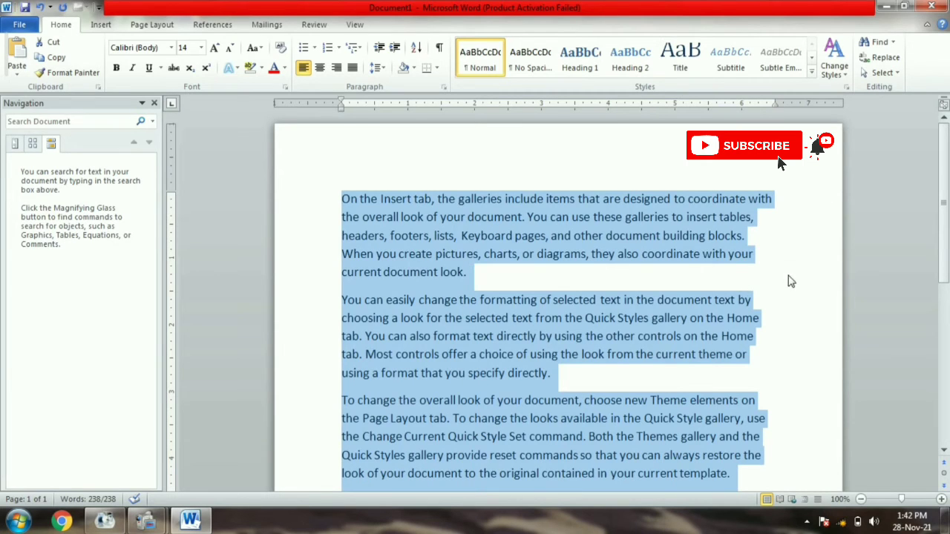
key(ctrl+j)
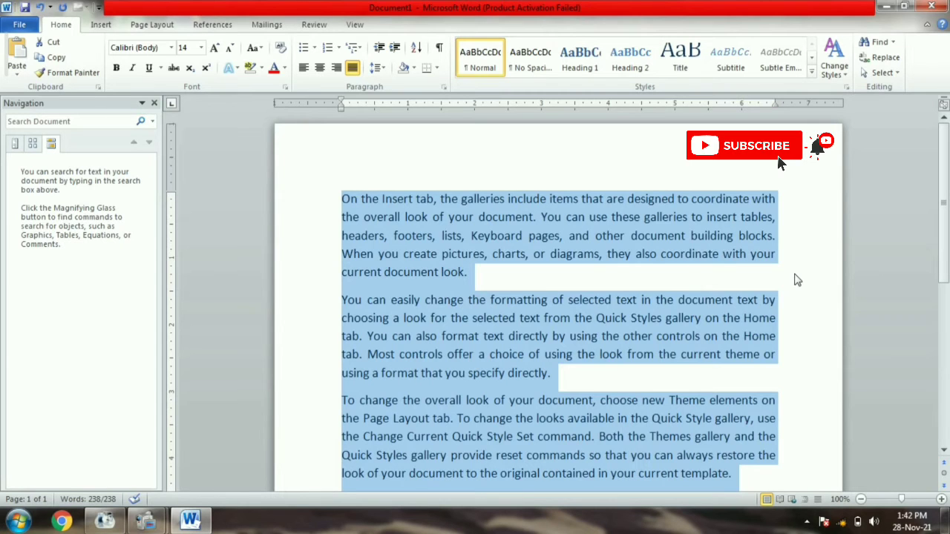
click(554, 260)
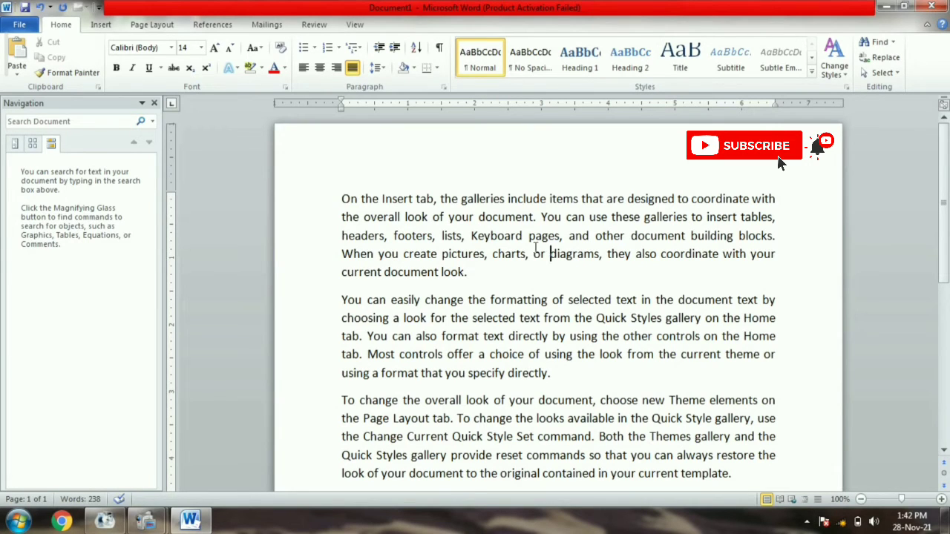
Hyperlink the word "Keyboard" in the first paragraph to an admit card document in My Documents, and undo the link.
drag(525, 236, 470, 239)
mouse_move(478, 245)
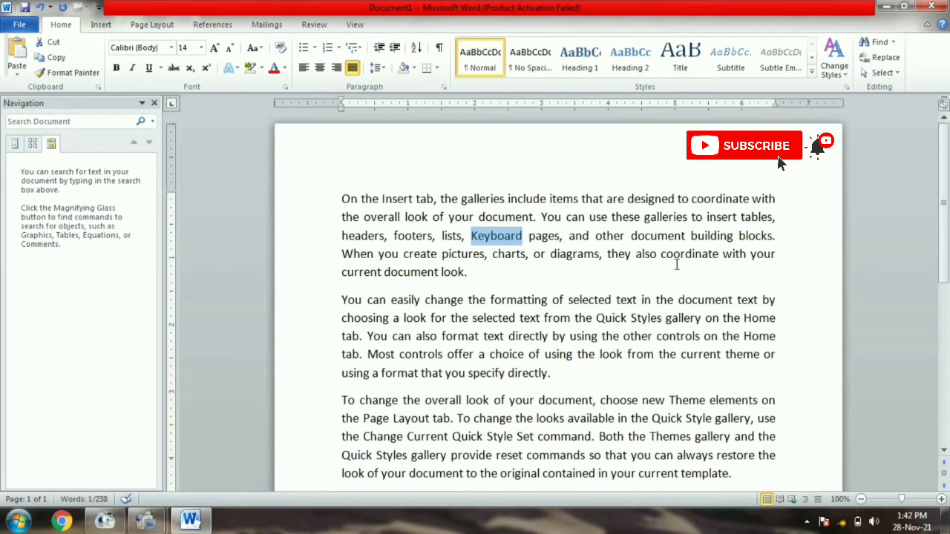
mouse_move(675, 262)
key(ctrl+k)
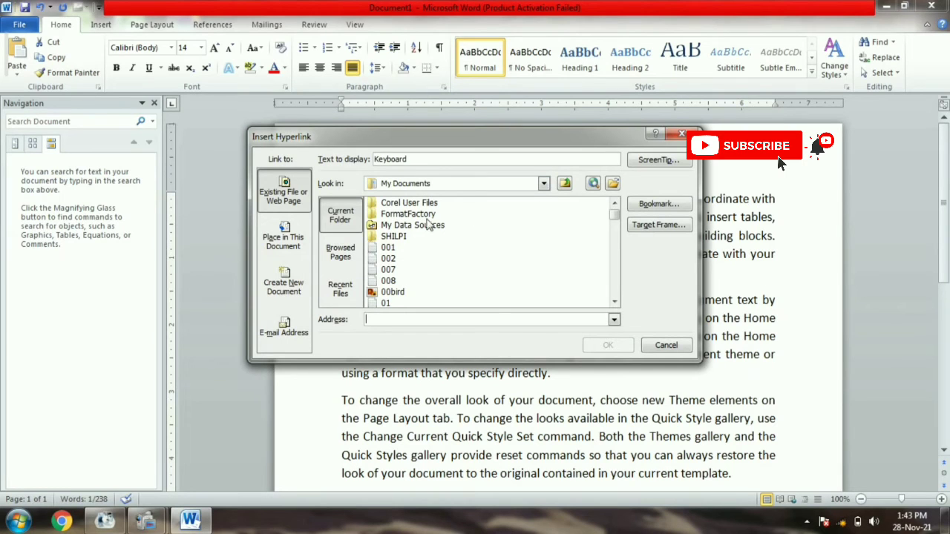
click(614, 302)
click(614, 303)
click(614, 302)
click(615, 303)
click(614, 302)
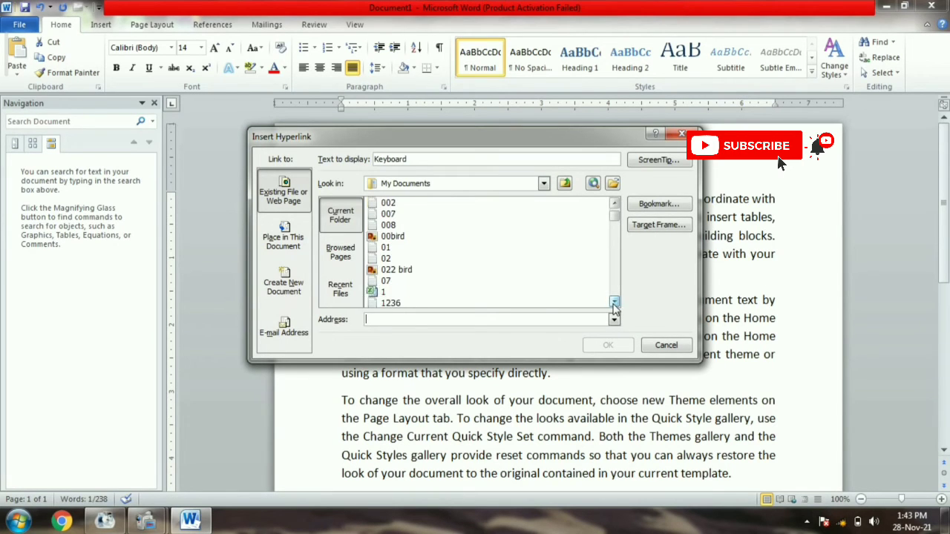
click(614, 303)
click(614, 303)
click(615, 303)
click(614, 302)
click(614, 303)
click(615, 303)
click(614, 302)
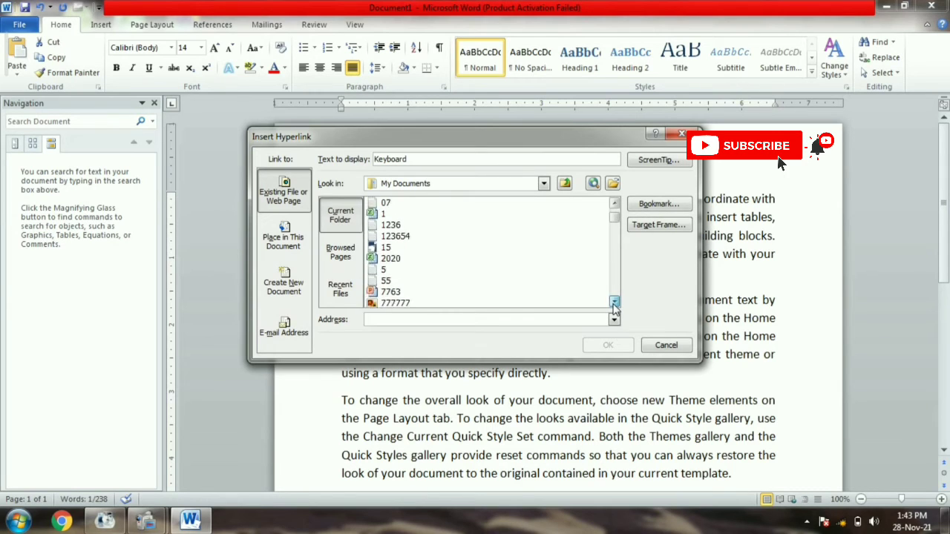
drag(614, 303, 615, 303)
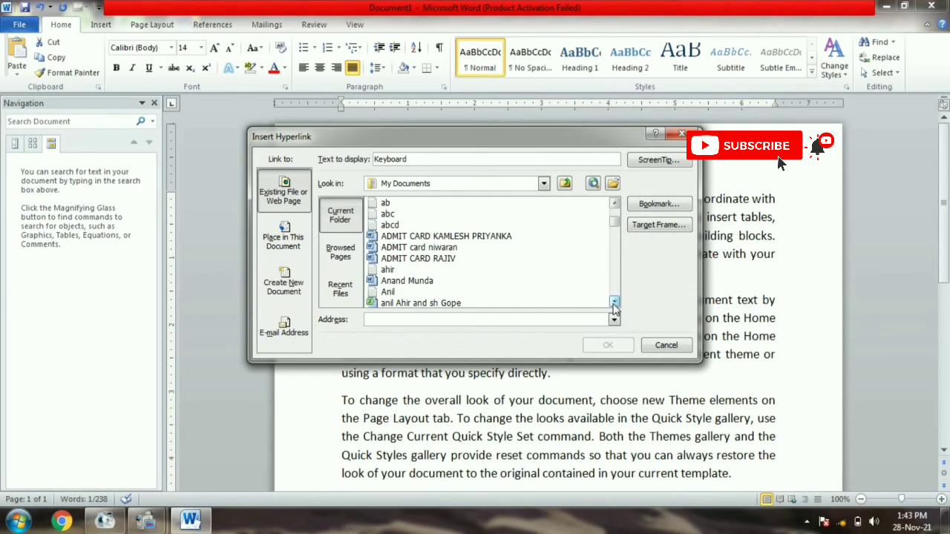
click(427, 261)
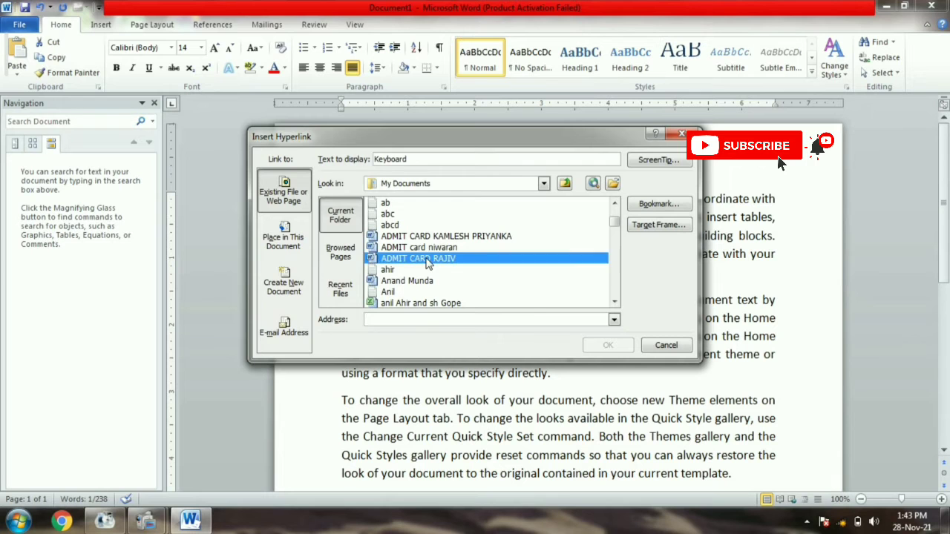
click(428, 261)
click(607, 345)
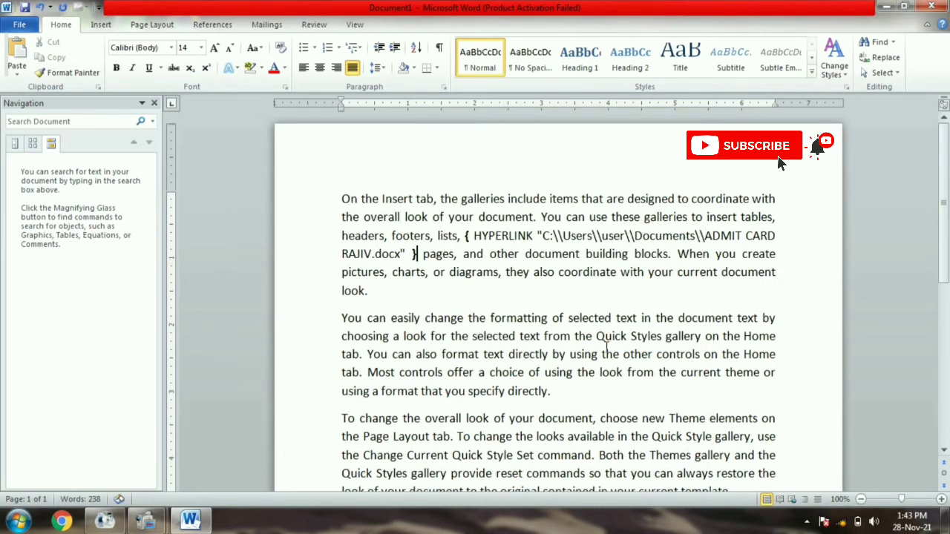
key(shift+F9)
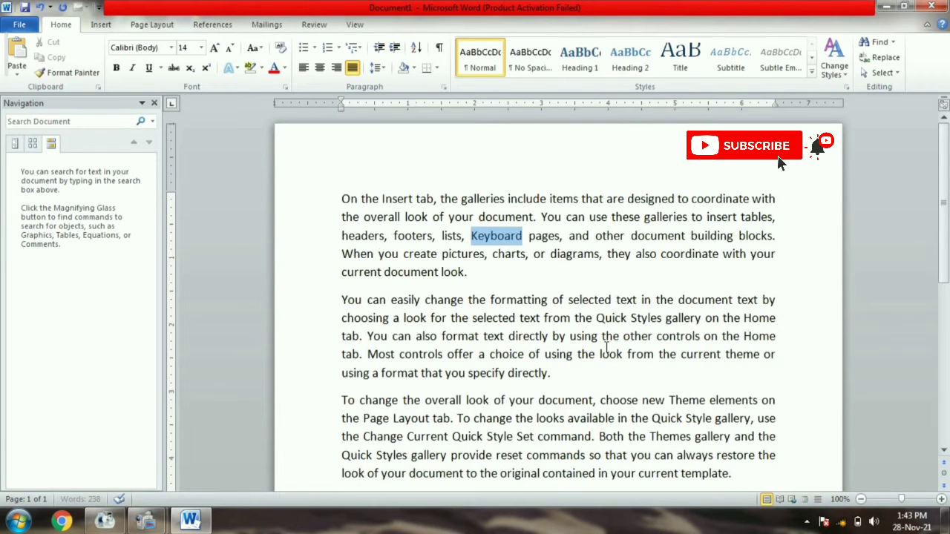
click(571, 318)
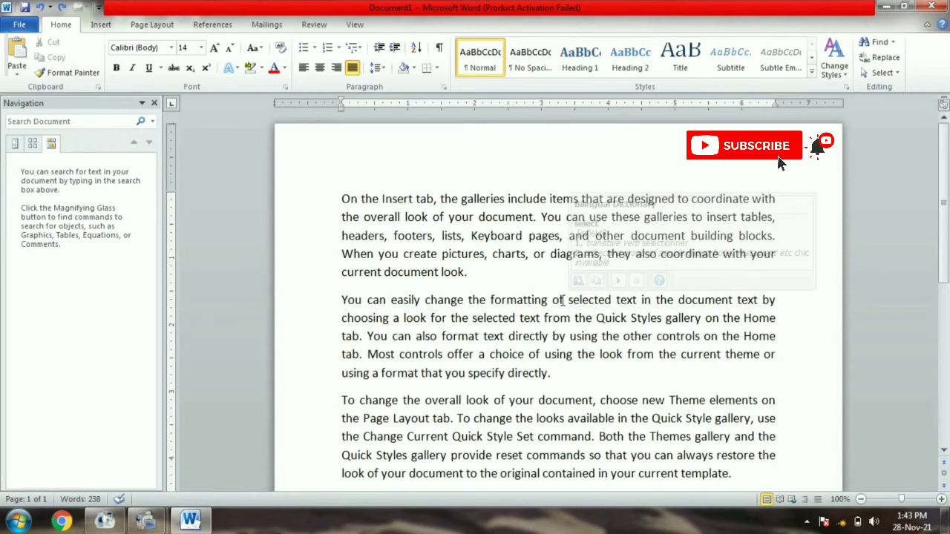
Left-align all the text in the document.
key(ctrl+a)
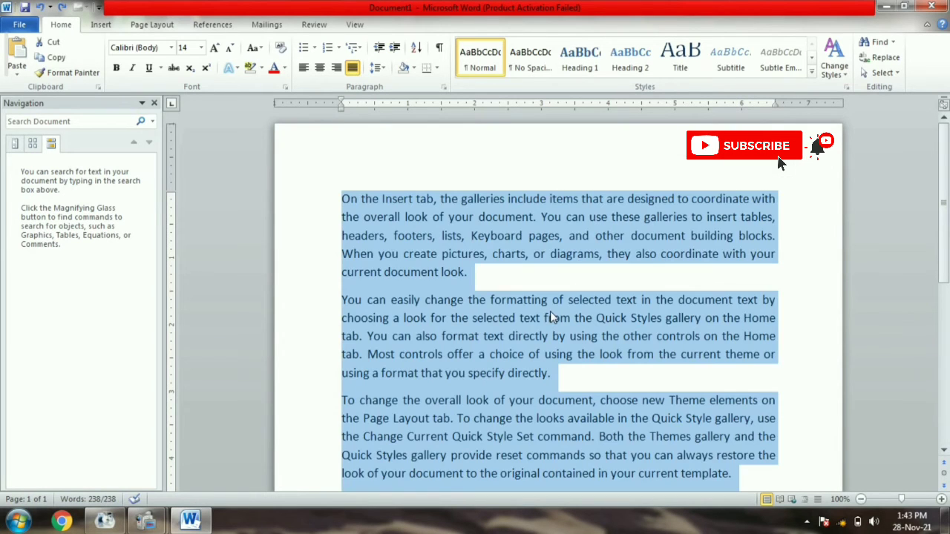
key(ctrl+l)
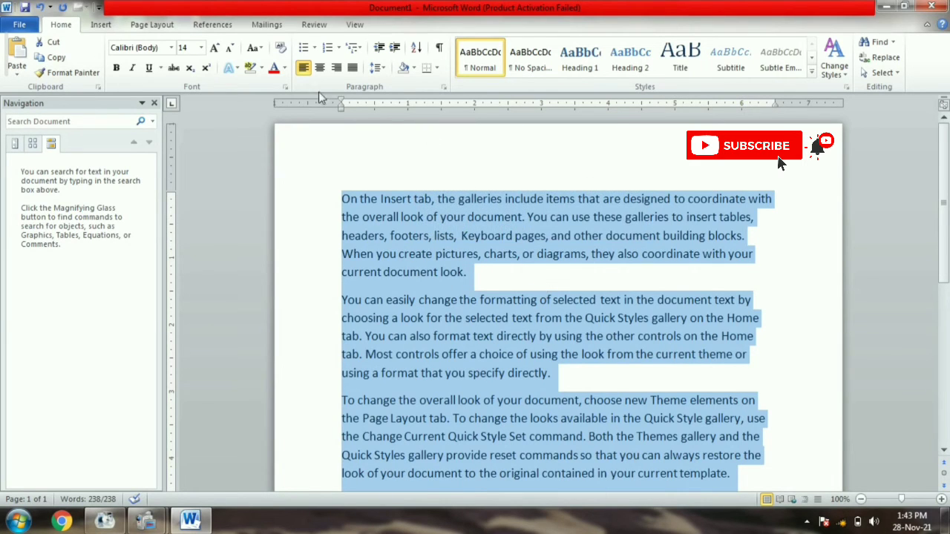
click(402, 189)
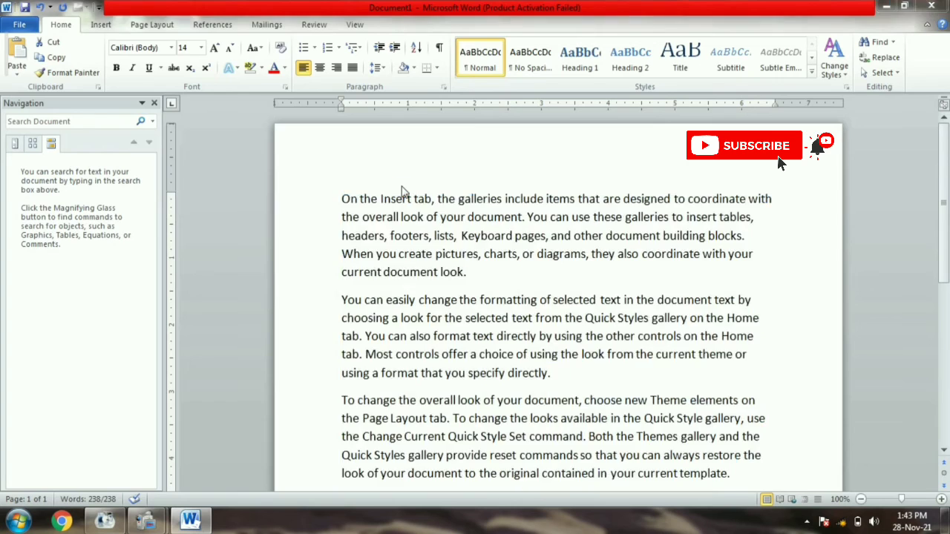
Create a new blank document, preview both open document windows and switch to the new one.
key(ctrl+n)
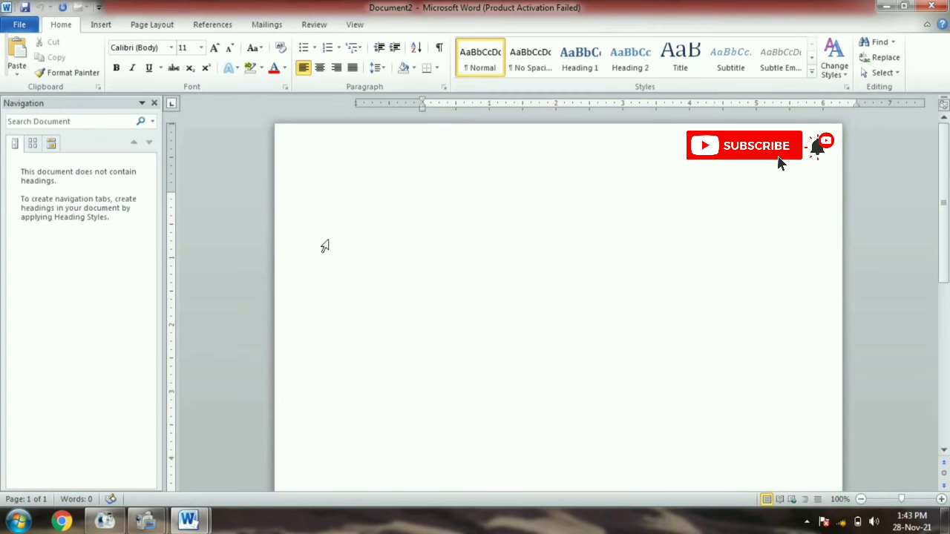
mouse_move(190, 523)
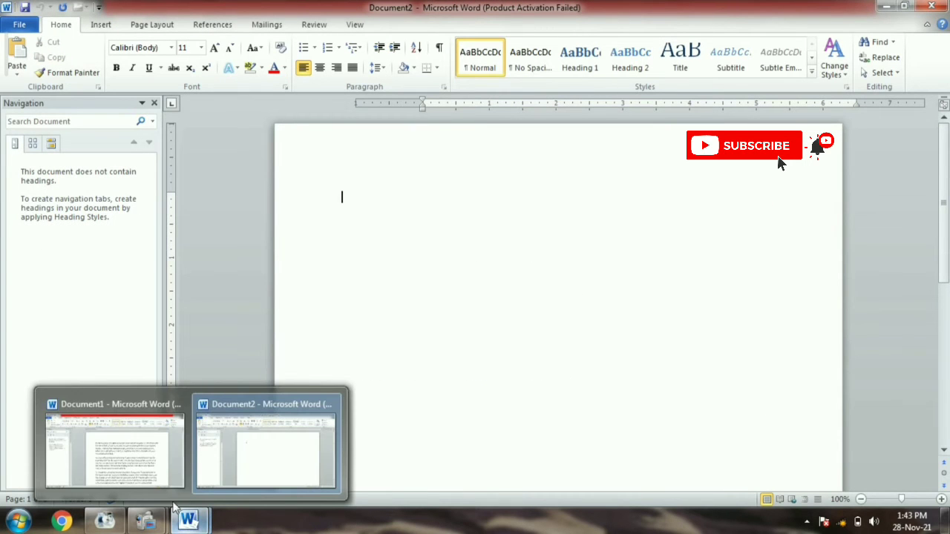
mouse_move(126, 458)
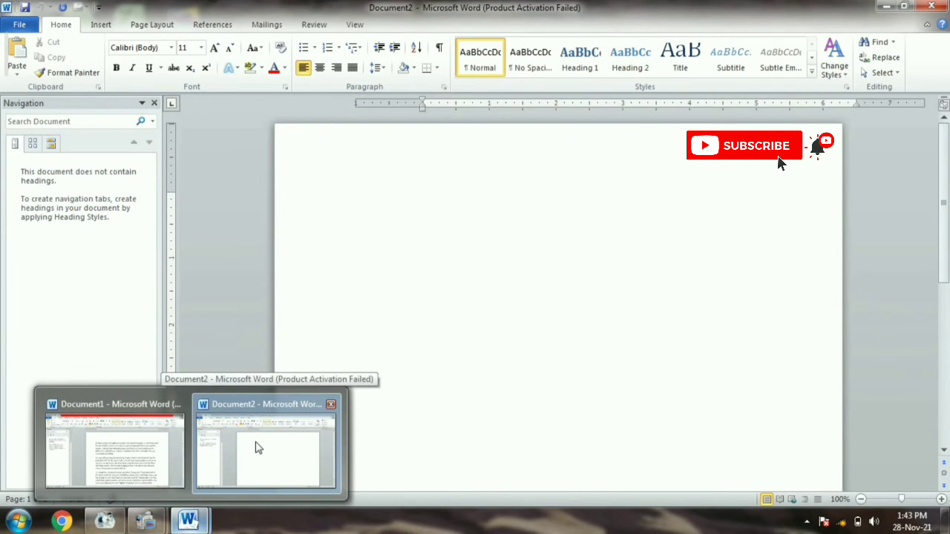
click(254, 447)
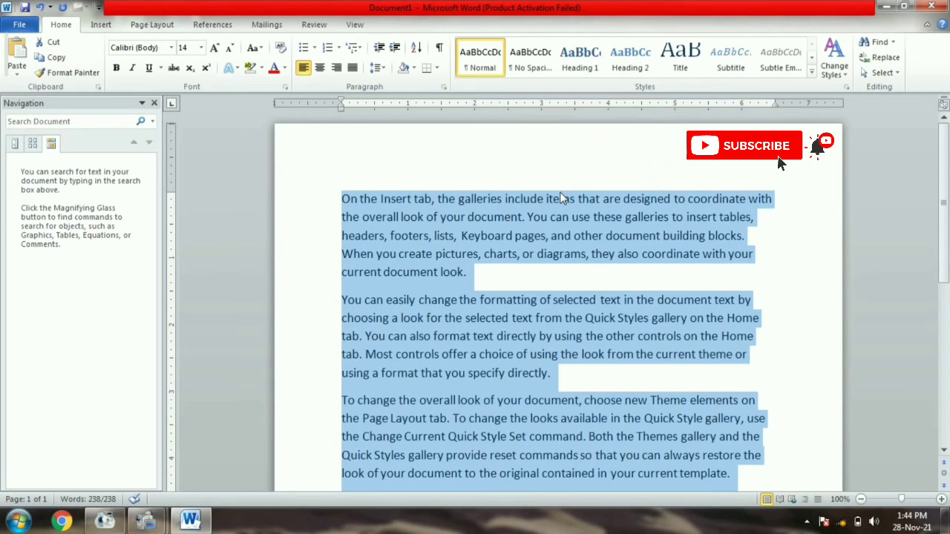
Open the existing Word document "USE OF INSERT" from the Documents library.
key(ctrl+o)
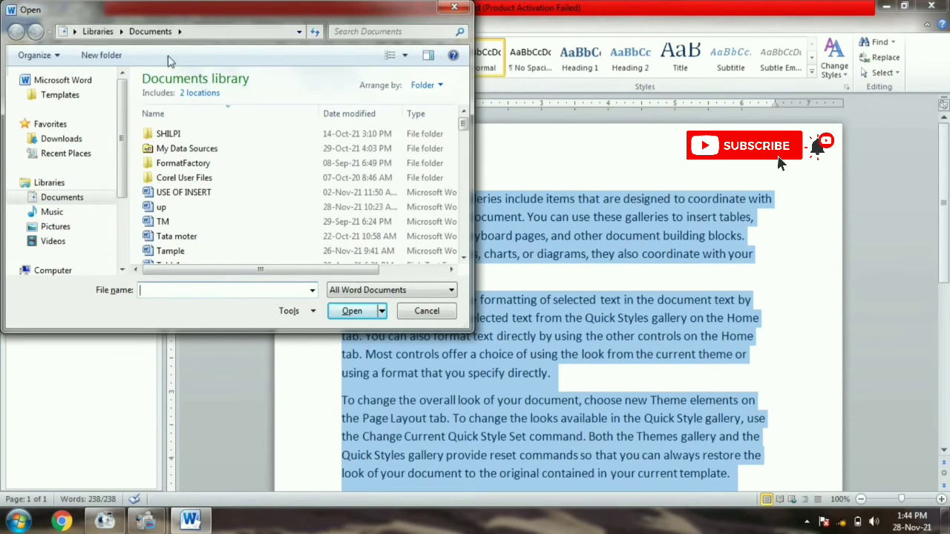
click(214, 192)
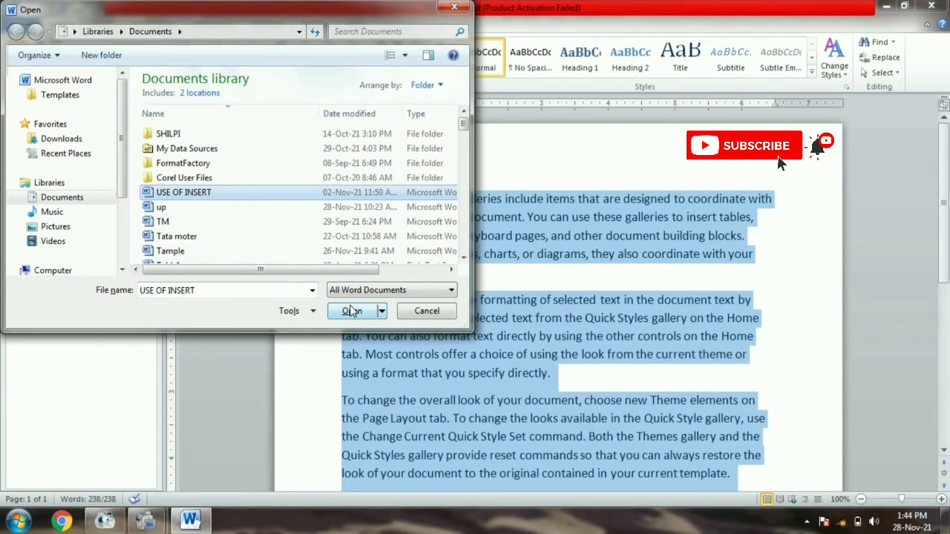
click(351, 311)
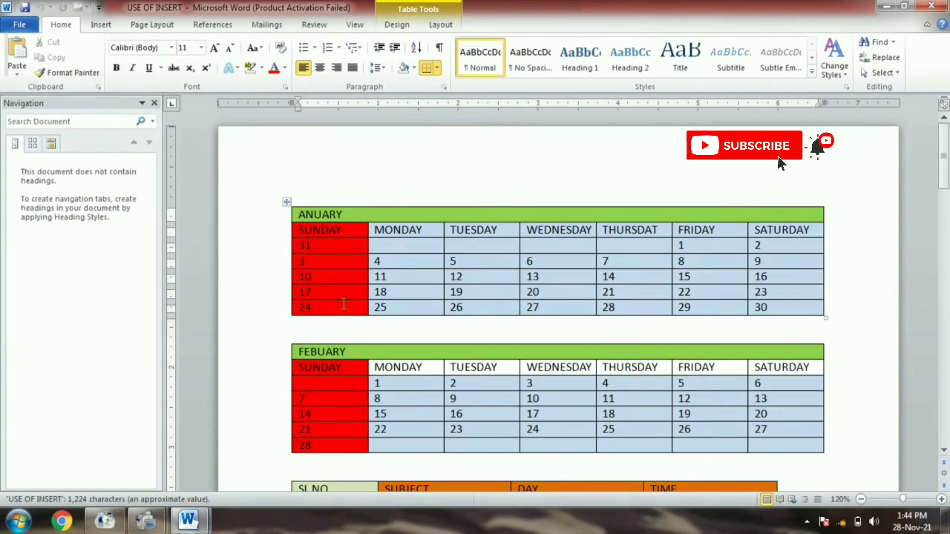
scroll(479, 331, down, 1)
scroll(476, 320, down, 5)
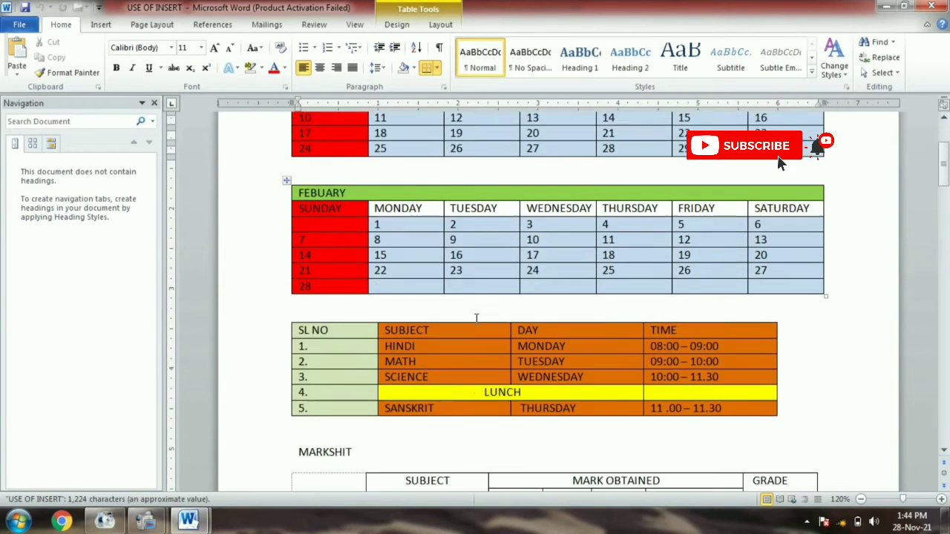
Look through the calendar, timetable and mark sheet tables in the opened document, and close it.
scroll(475, 319, up, 1)
scroll(477, 311, down, 3)
scroll(475, 313, down, 3)
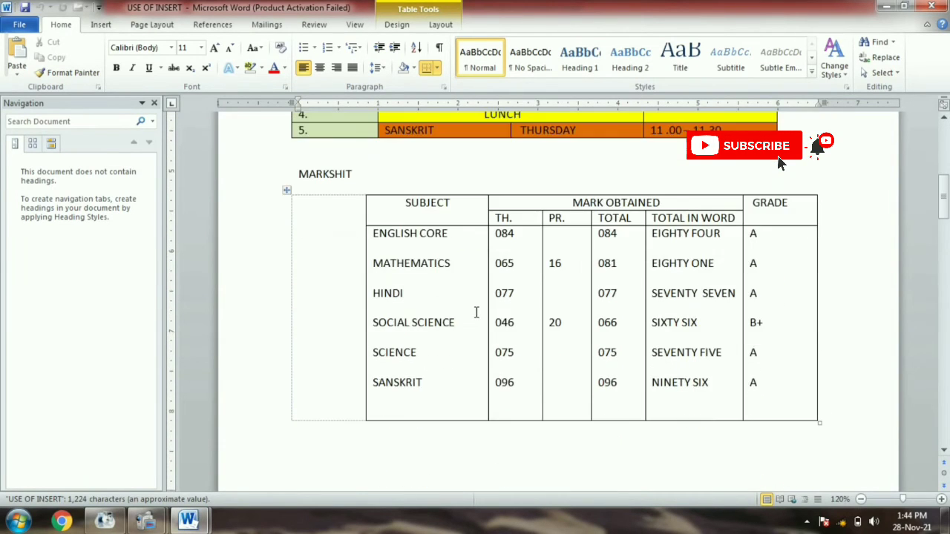
scroll(470, 285, up, 11)
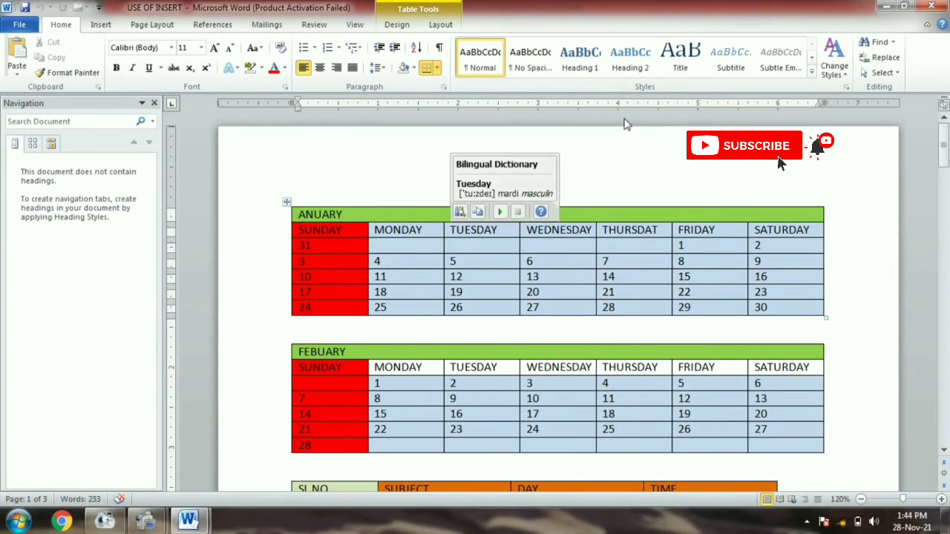
click(931, 7)
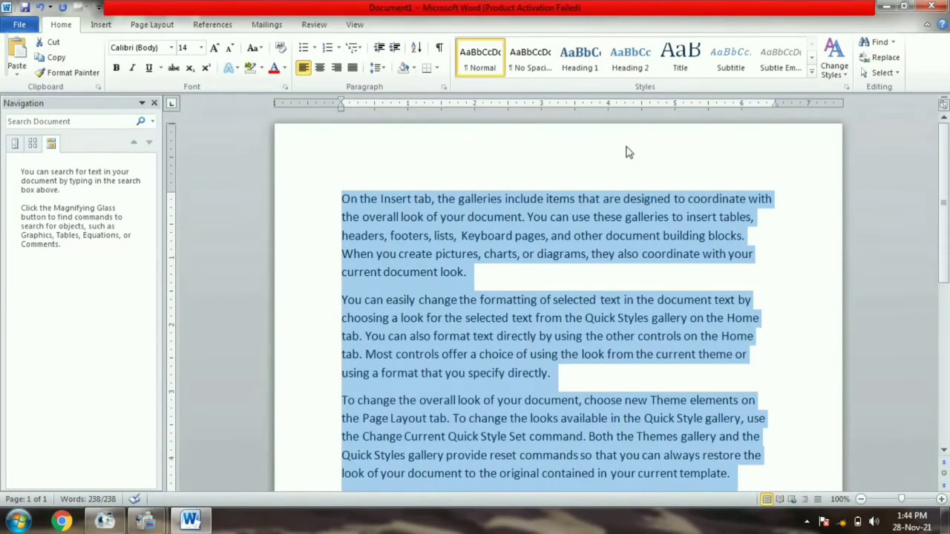
Open the "Tata moter" document from the Documents library and close it.
key(ctrl+o)
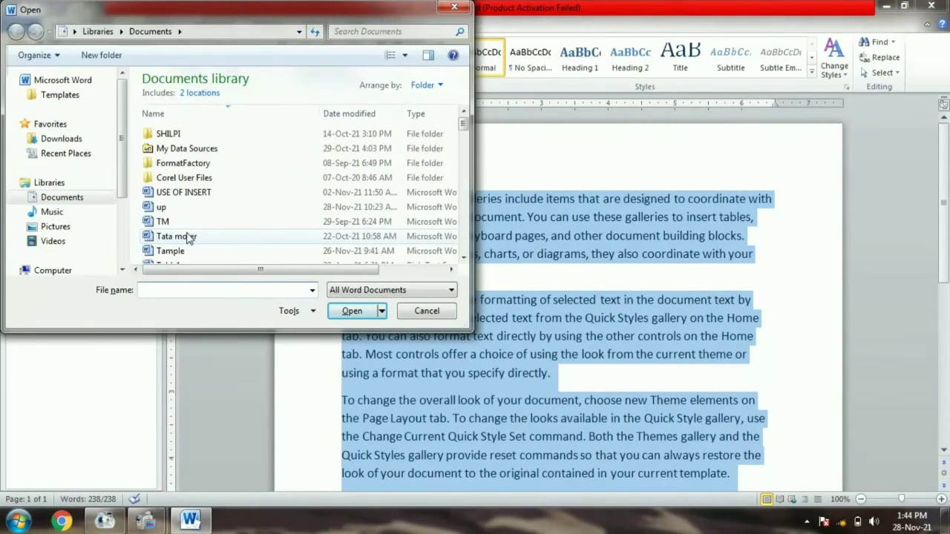
click(187, 236)
click(351, 310)
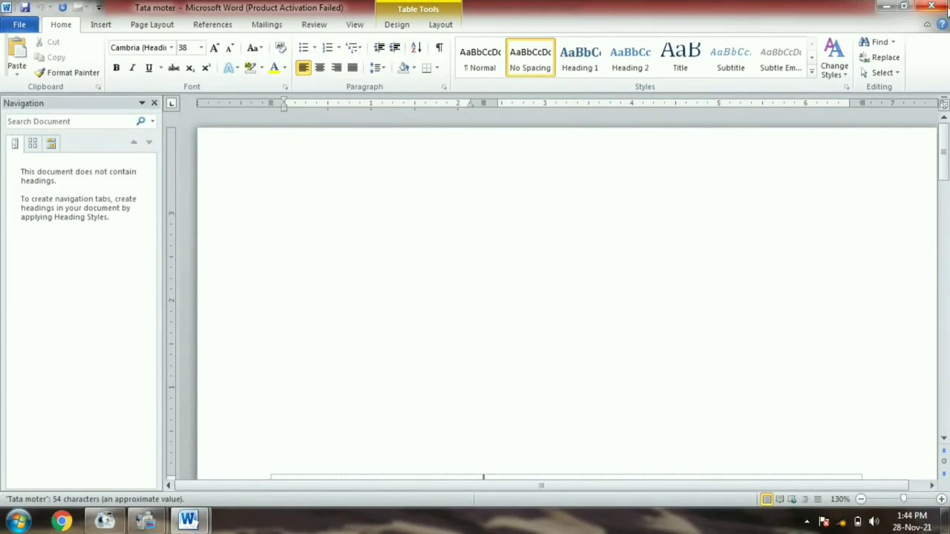
click(931, 6)
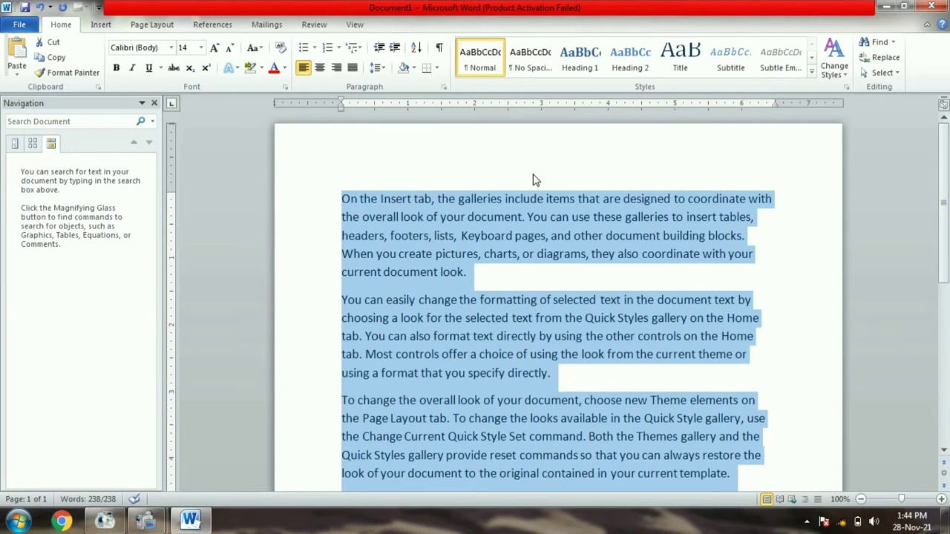
Display the document's print settings and preview, enter the number-of-copies setting, and return to the text without printing.
key(ctrl+p)
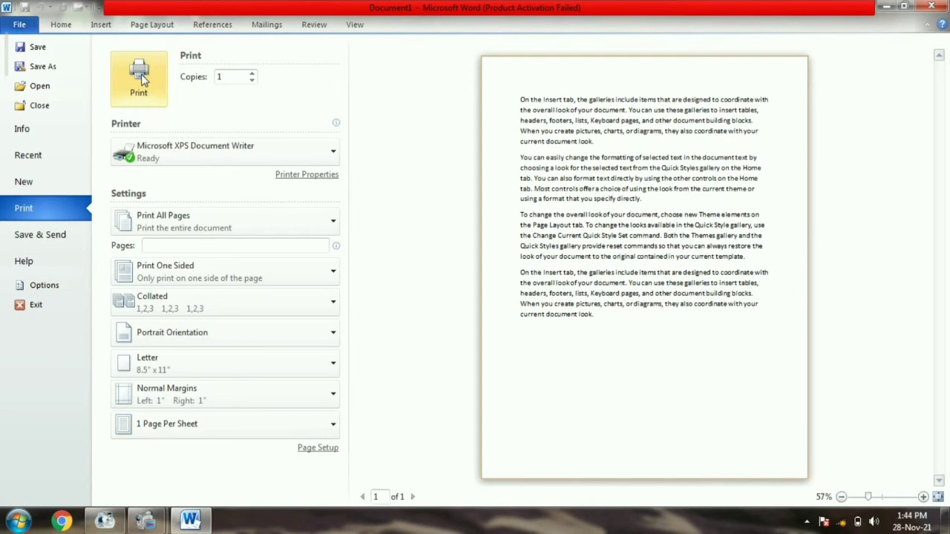
click(228, 77)
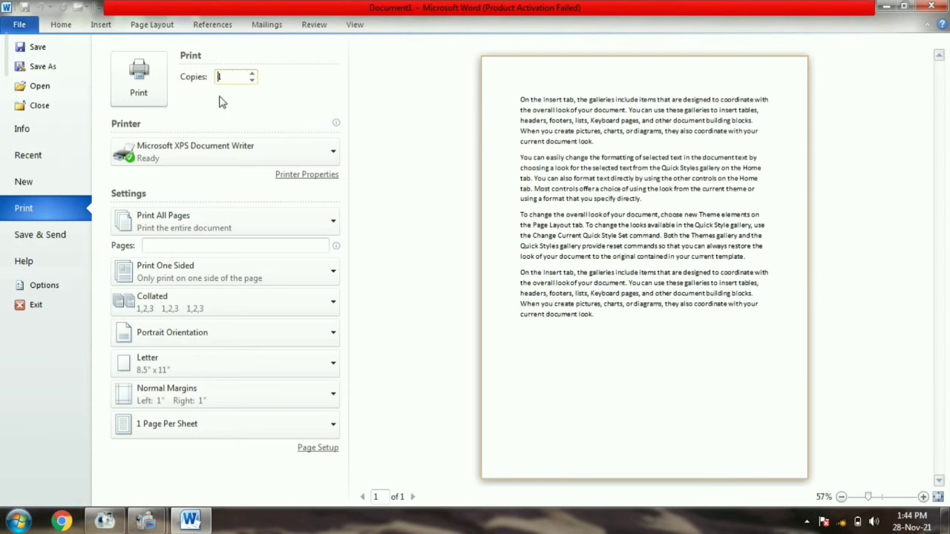
click(72, 28)
Right-align all the selected text and restore its left alignment.
mouse_move(405, 223)
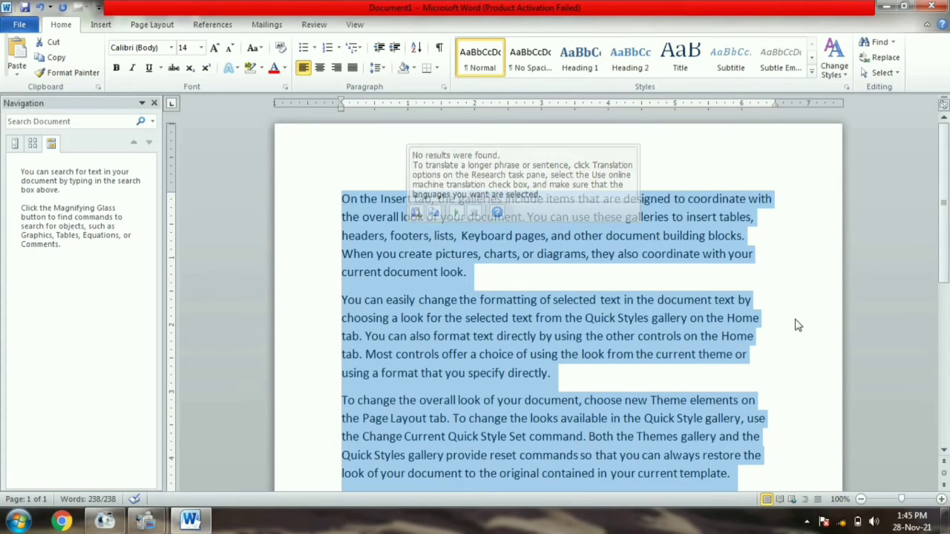
key(ctrl+r)
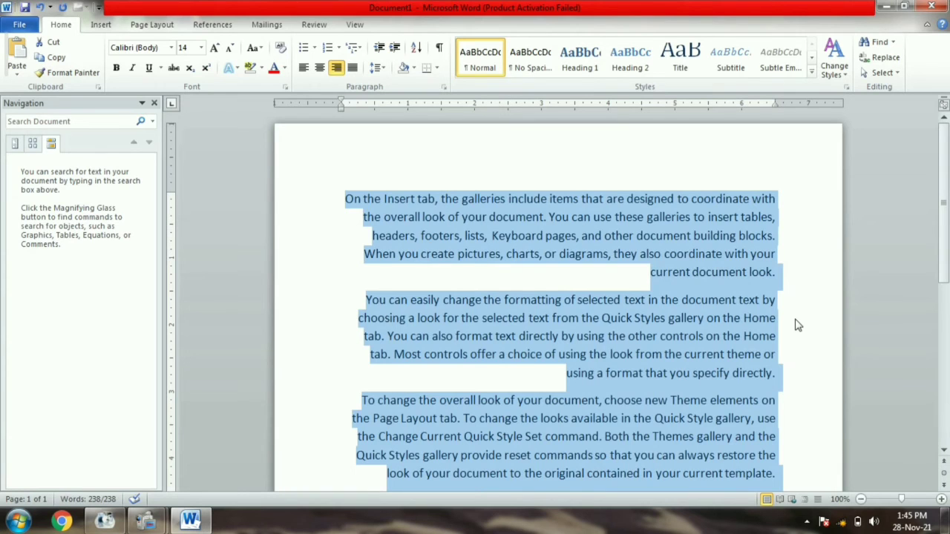
key(ctrl+l)
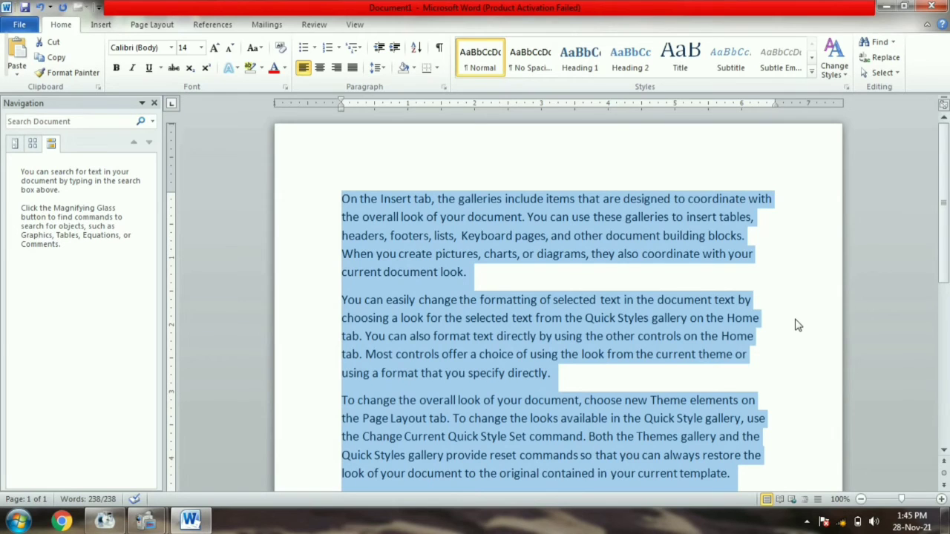
Save the document as "on" in the Documents library in Word Document format, and close it.
key(ctrl+s)
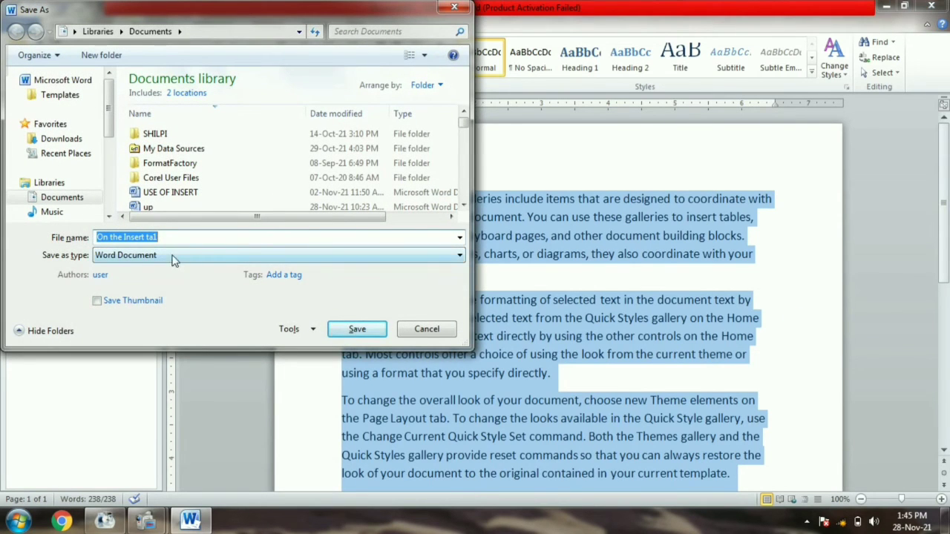
key(BackSpace)
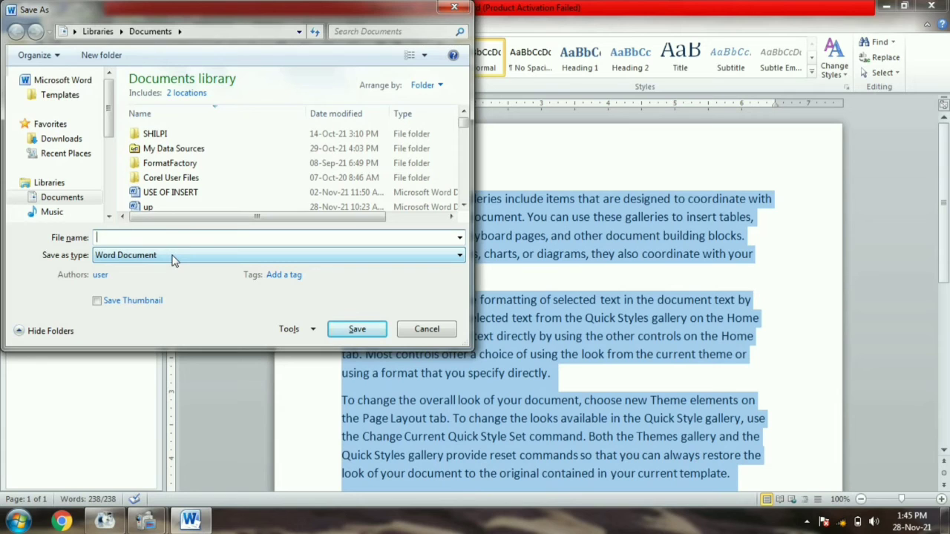
text(on)
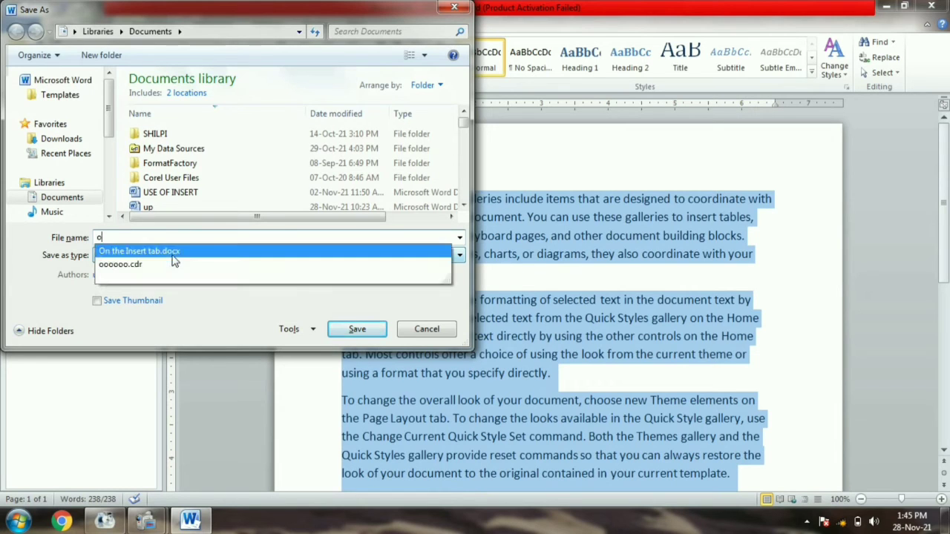
click(379, 324)
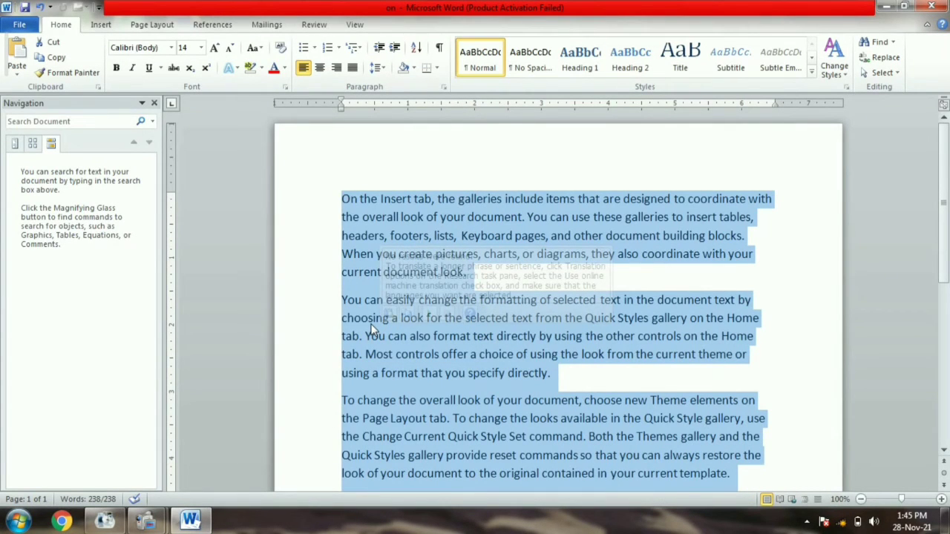
click(933, 6)
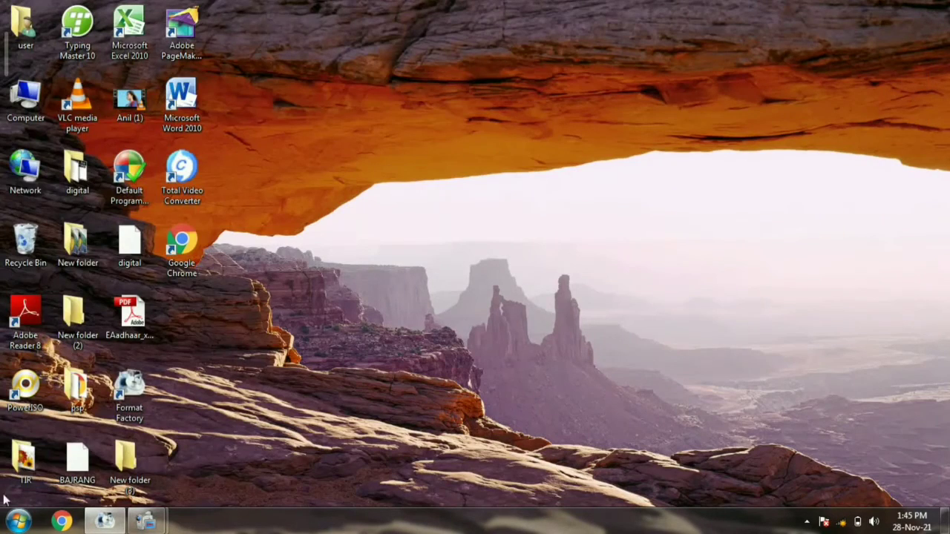
Start Microsoft Word 2010 and dismiss the Office activation wizard.
click(18, 521)
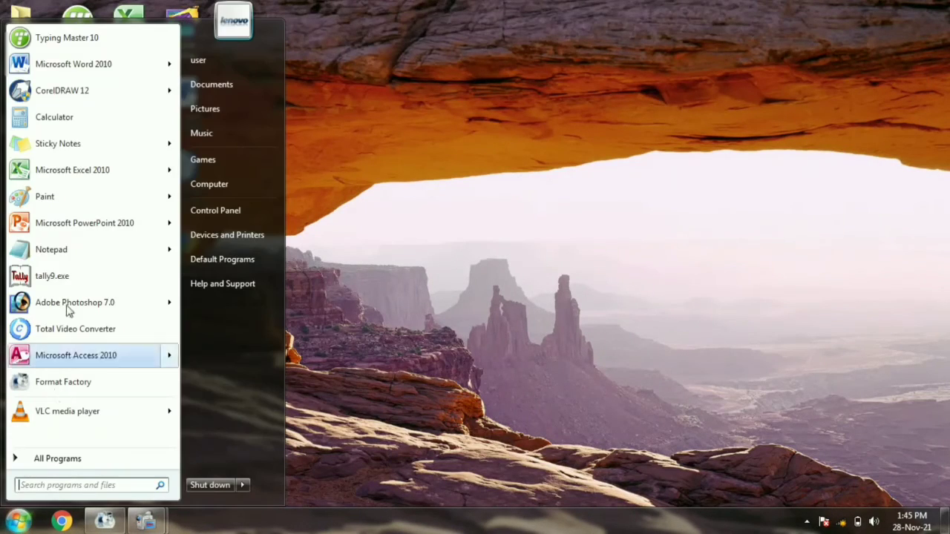
click(58, 67)
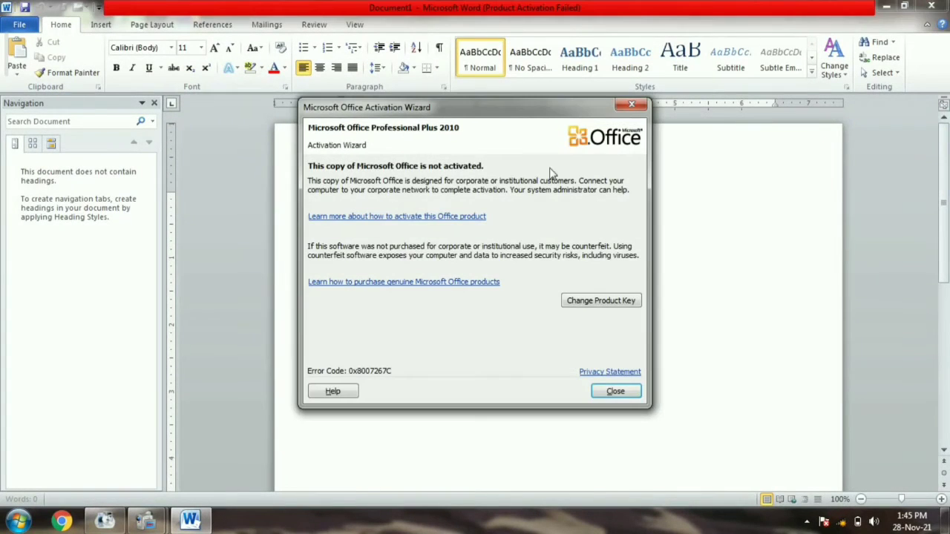
click(628, 107)
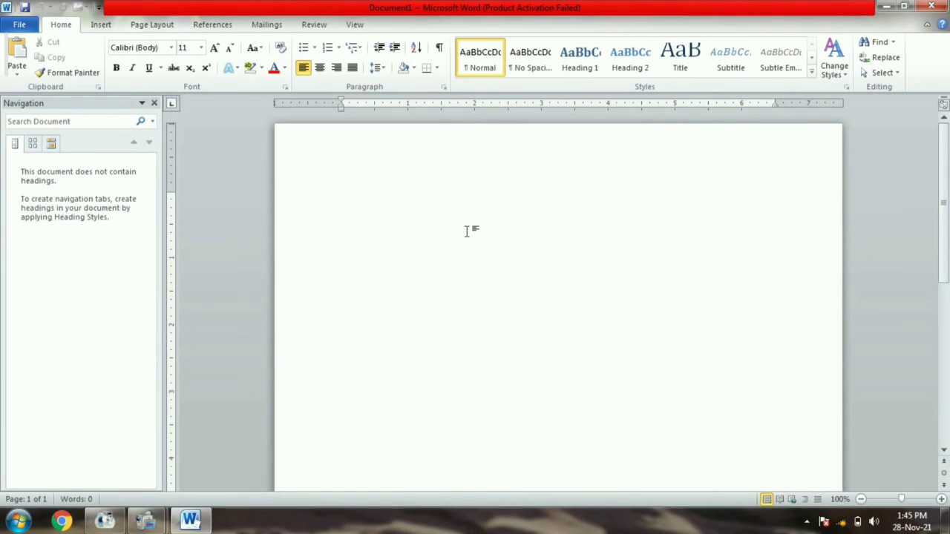
Open the saved document "on" from the Documents library.
key(ctrl+o)
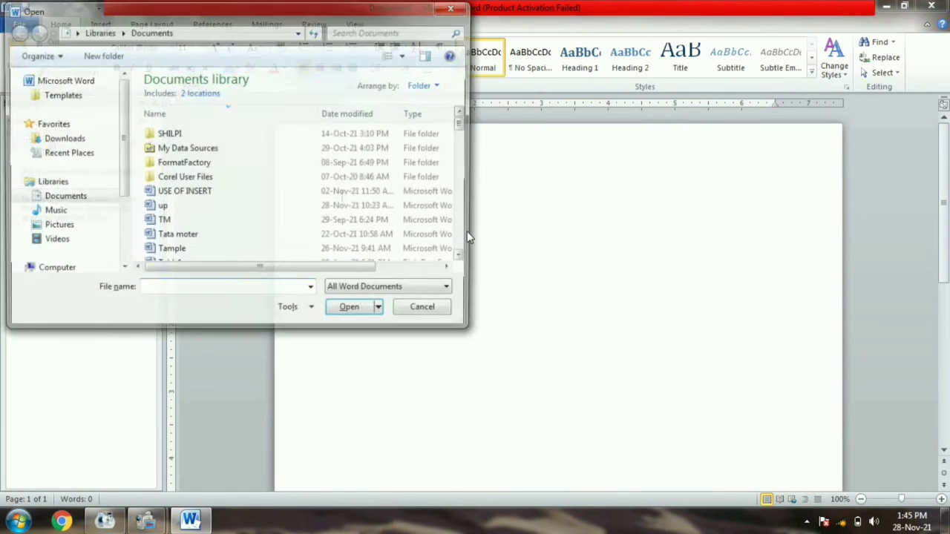
click(174, 208)
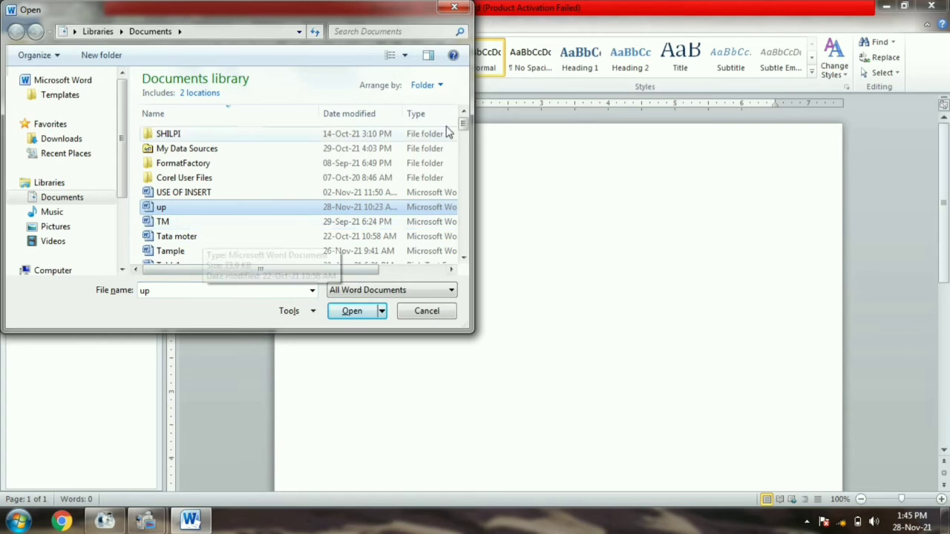
drag(463, 128, 463, 186)
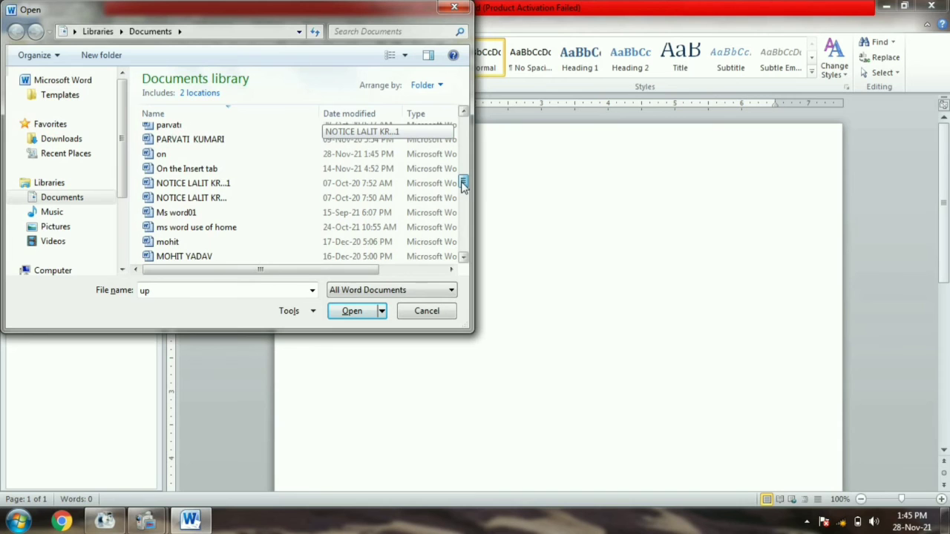
click(166, 154)
click(364, 312)
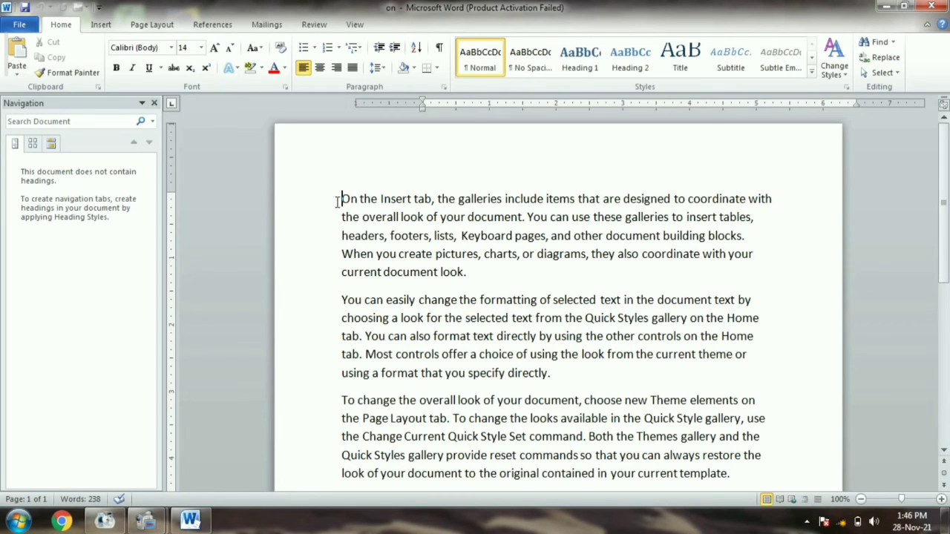
Apply a hanging indent of 3 inches to the first paragraph.
drag(341, 199, 470, 278)
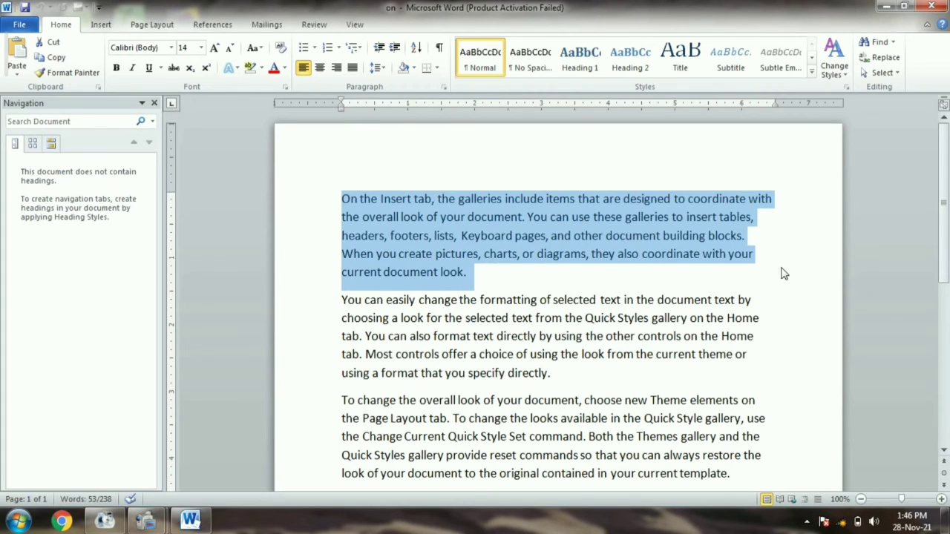
key(ctrl+t)
key(ctrl+t)
key(ctrl+t)
key(ctrl+t)
key(ctrl+t)
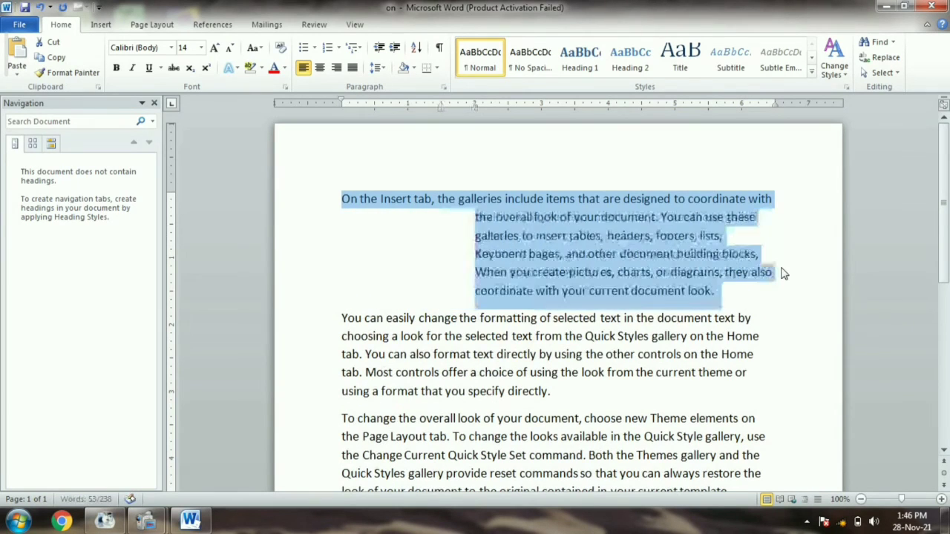
key(ctrl+t)
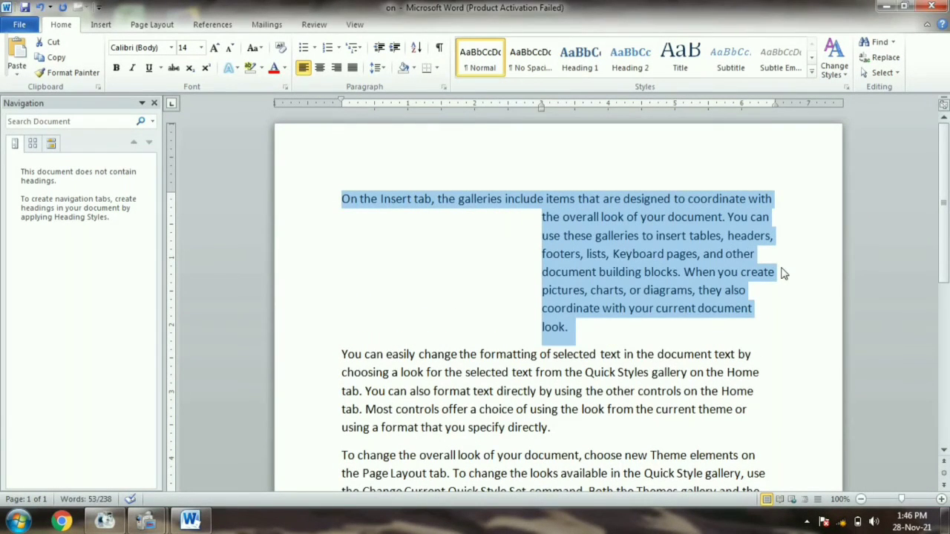
Reduce the first paragraph's hanging indent stepwise until it is completely removed.
key(ctrl+shift+t)
key(ctrl+shift+t)
key(ctrl+shift+t)
key(ctrl+shift+t)
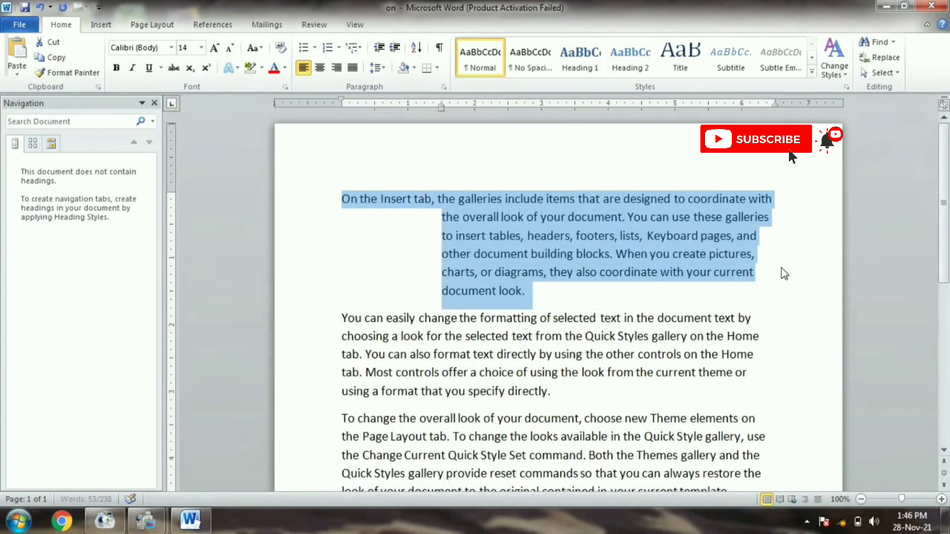
key(ctrl+shift+t)
key(ctrl+shift+t)
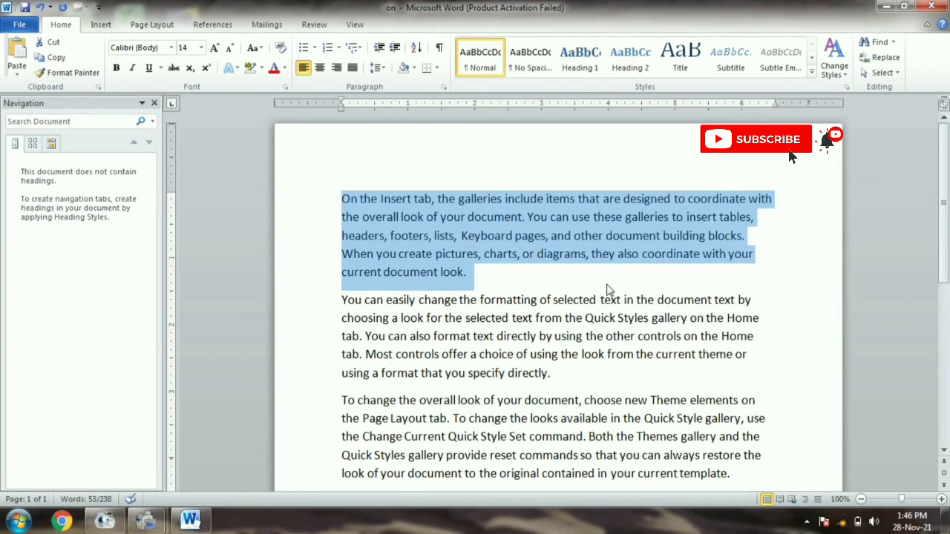
Underline the first paragraph, reselect it, toggle its underline off, on and off again, and deselect the text.
key(ctrl+u)
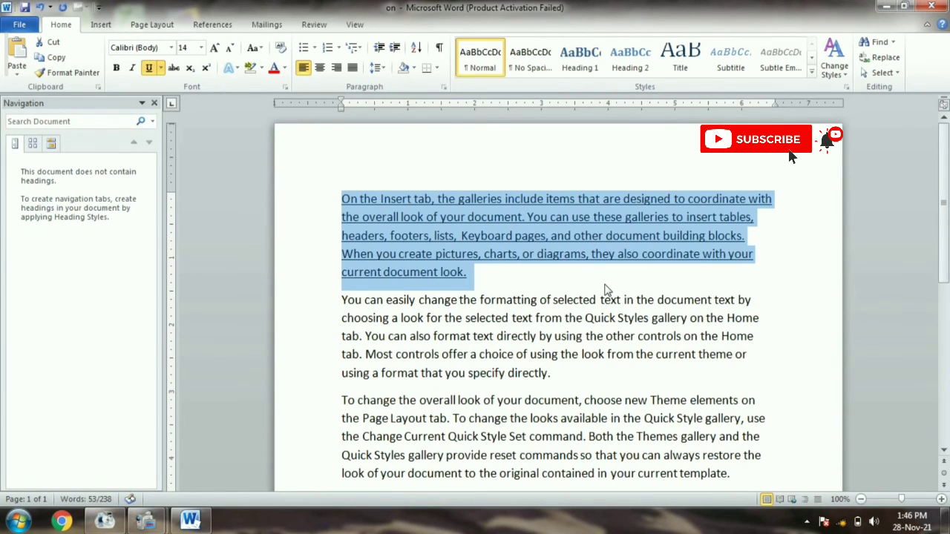
click(605, 289)
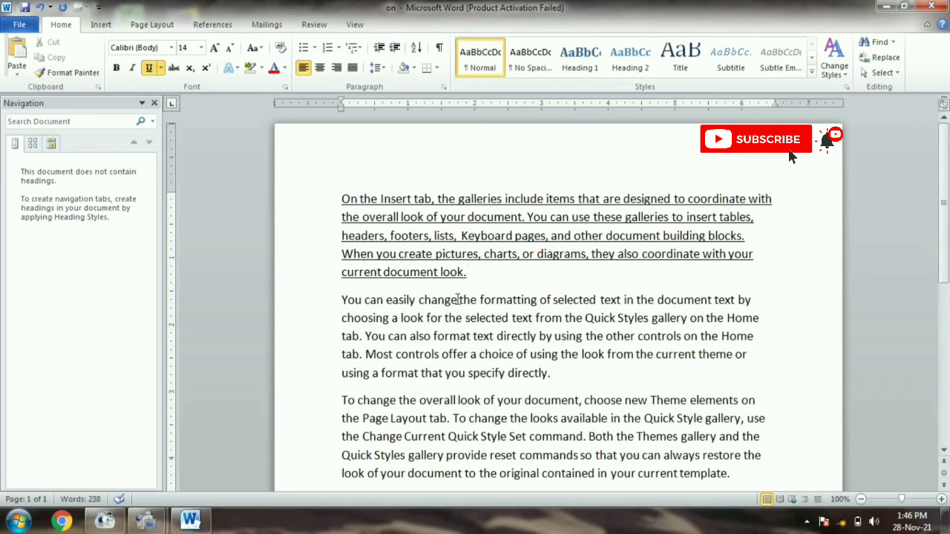
drag(469, 272, 386, 228)
drag(329, 189, 329, 189)
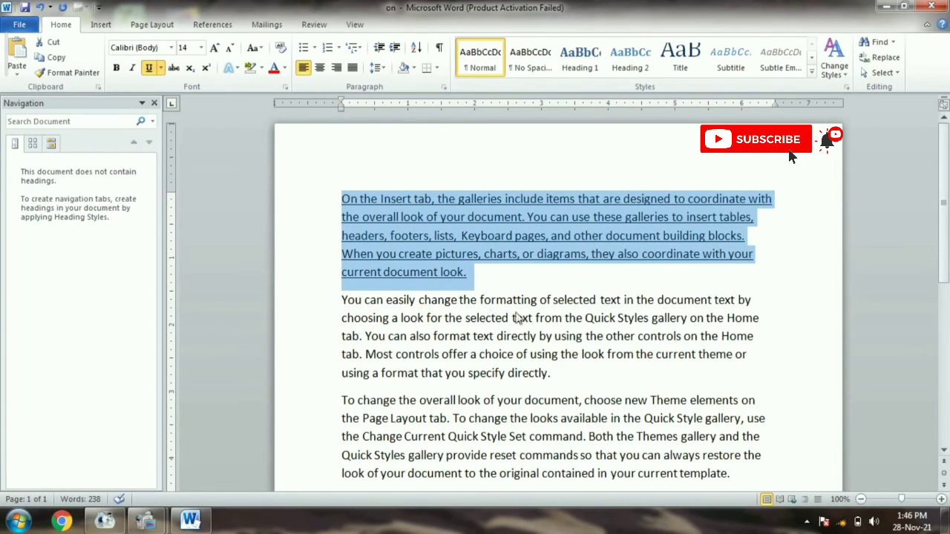
key(ctrl+u)
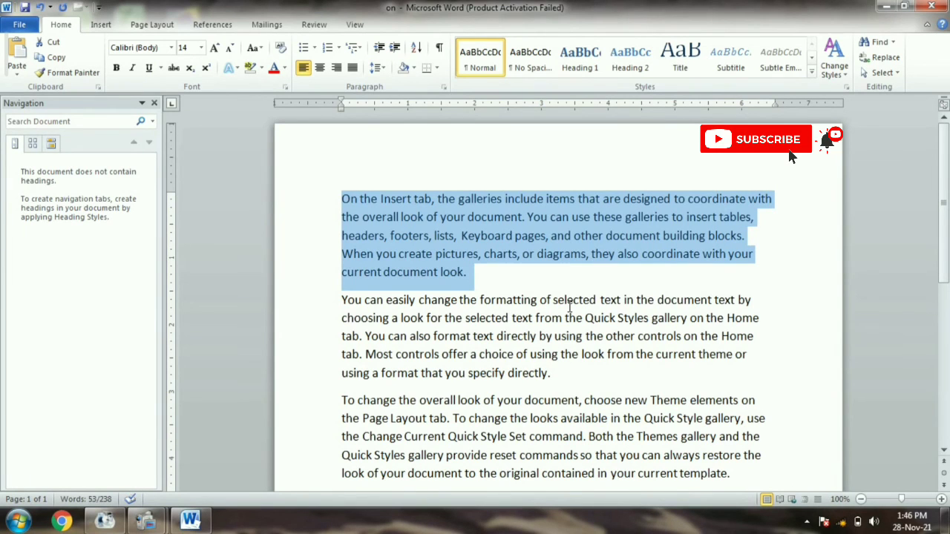
key(ctrl+u)
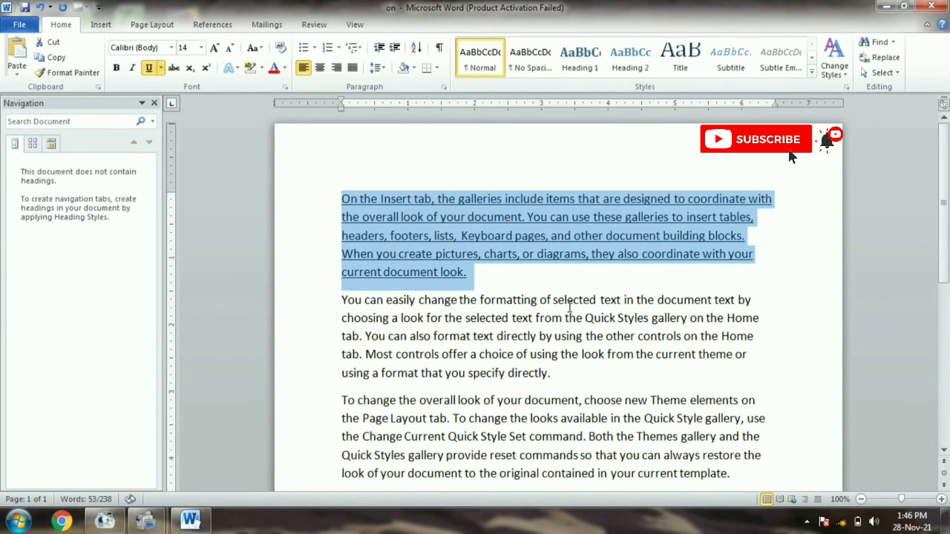
key(ctrl+u)
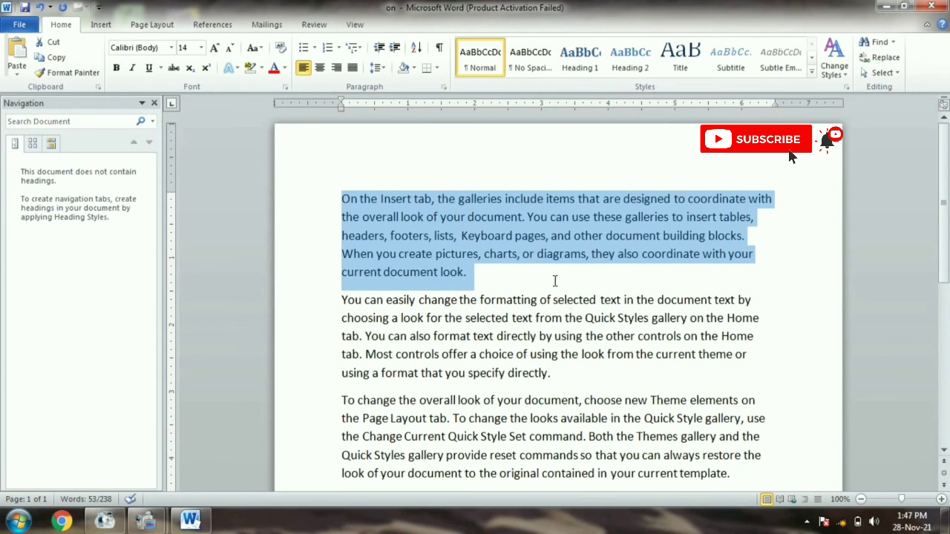
click(502, 273)
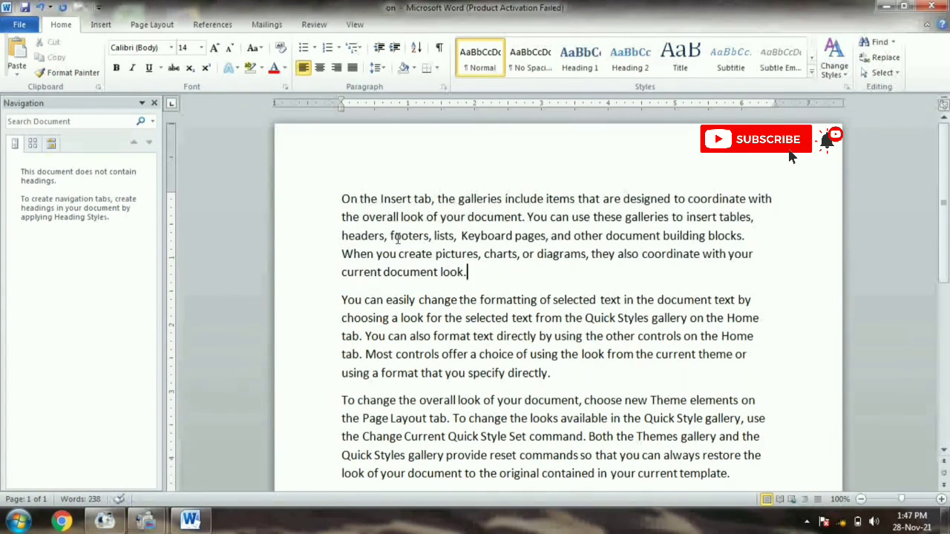
Copy the word "the" from the first paragraph's opening line and paste it before "coordinate with your" in the same paragraph.
mouse_move(380, 199)
drag(380, 199, 342, 199)
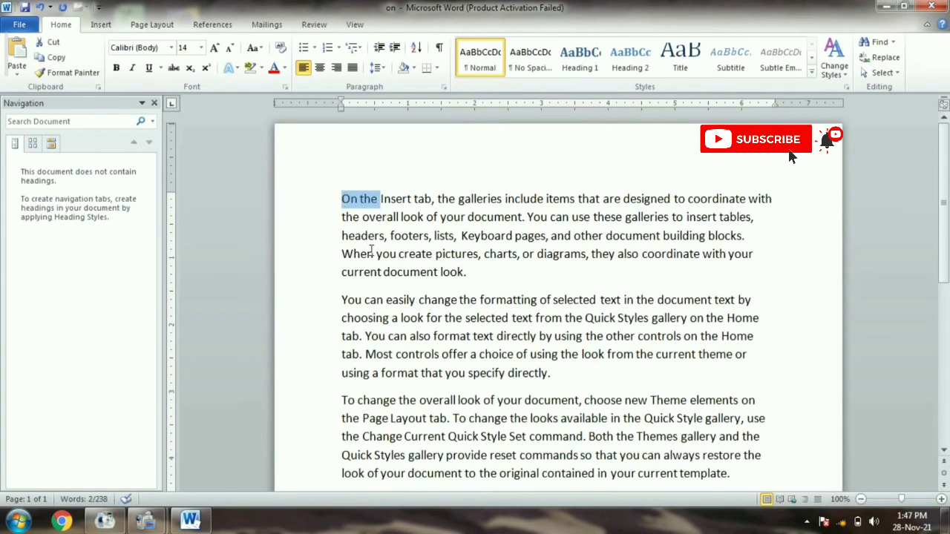
mouse_move(369, 205)
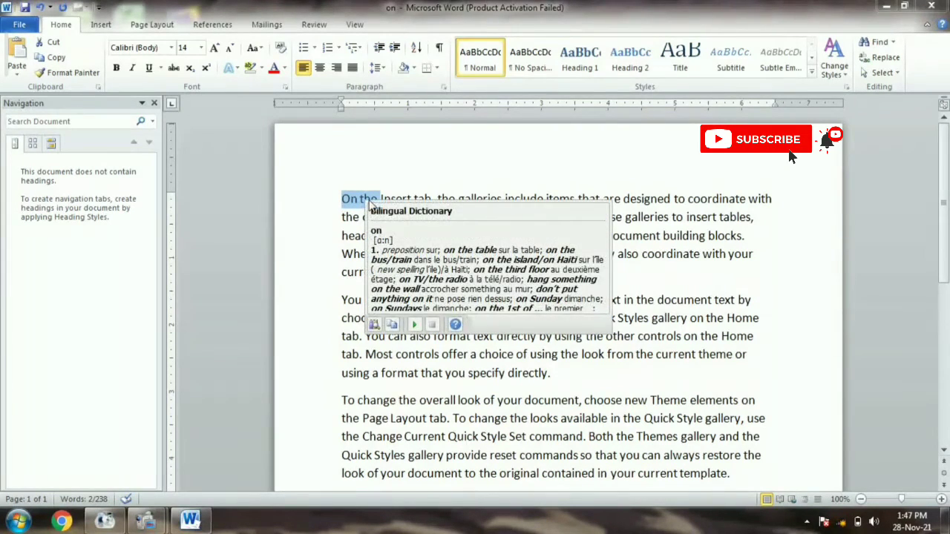
click(380, 200)
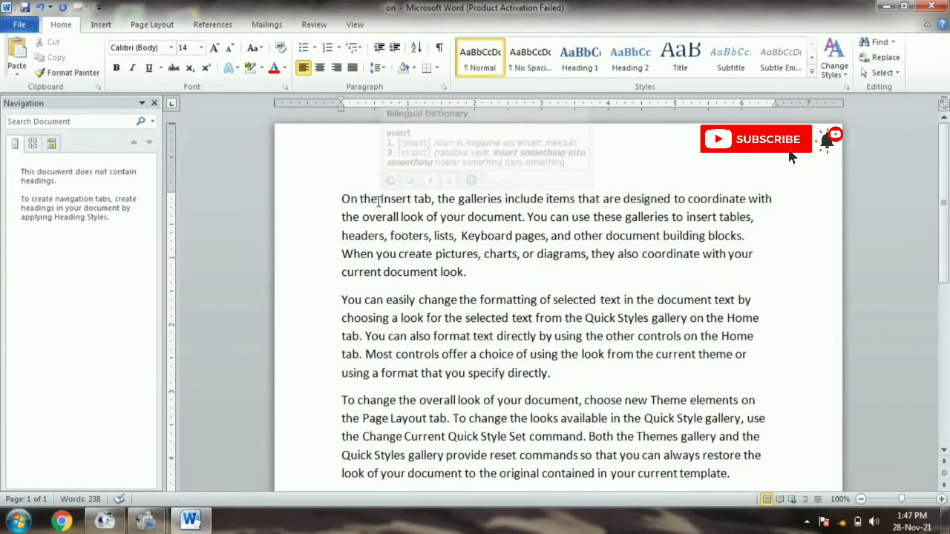
drag(380, 199, 359, 199)
key(ctrl+c)
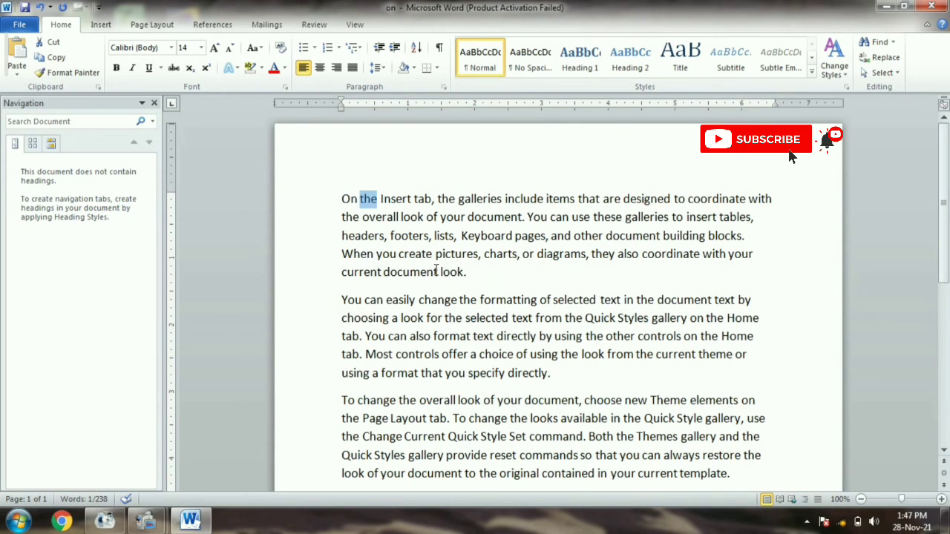
click(643, 254)
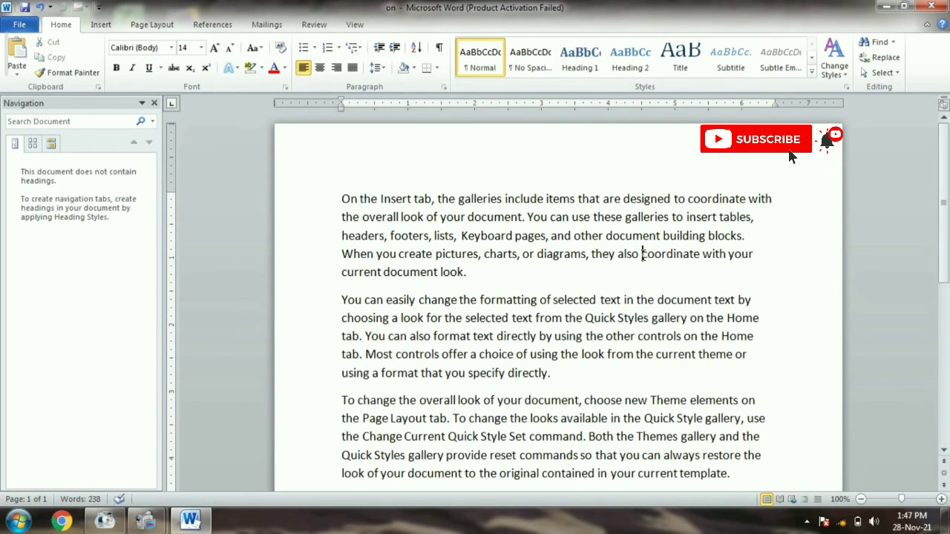
key(ctrl+v)
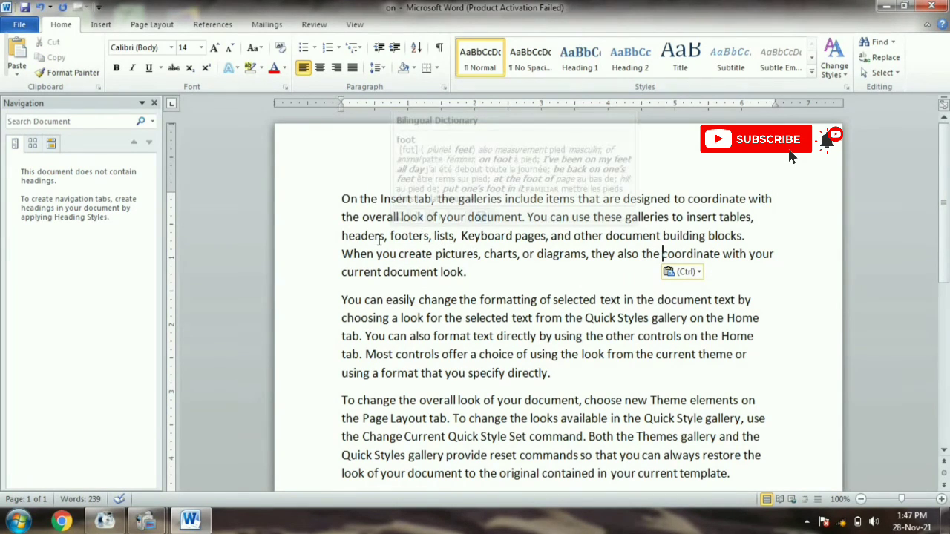
Cut "On the Insert tab," from the start of the first paragraph and paste it at that paragraph's end.
mouse_move(379, 240)
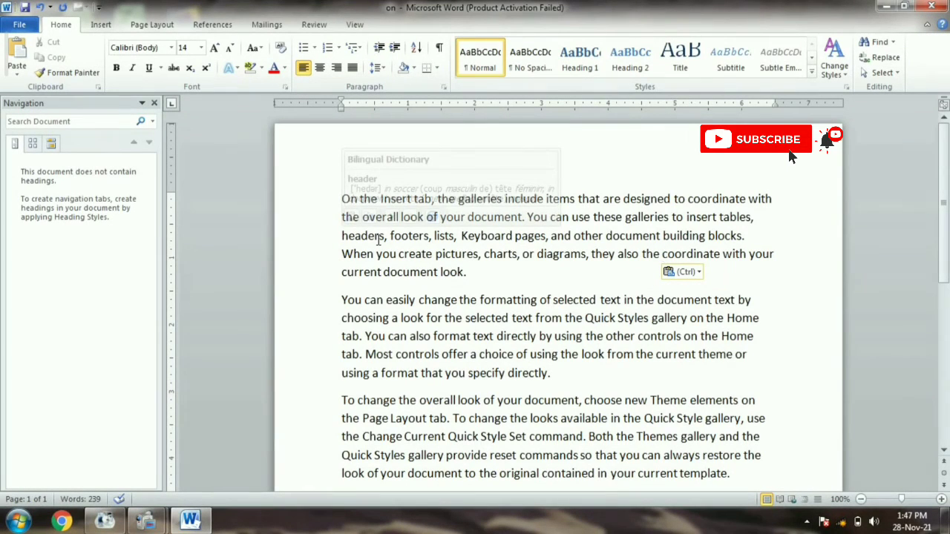
mouse_move(371, 206)
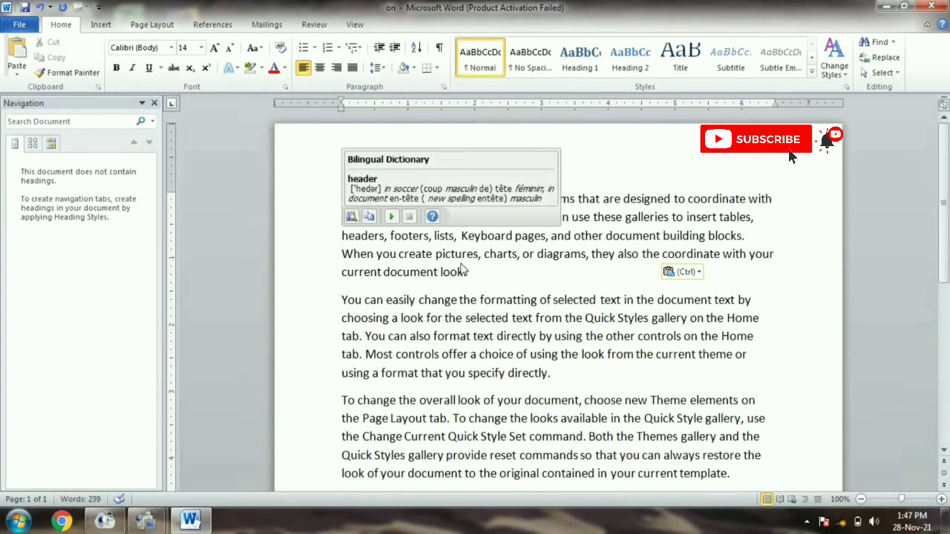
drag(342, 199, 437, 208)
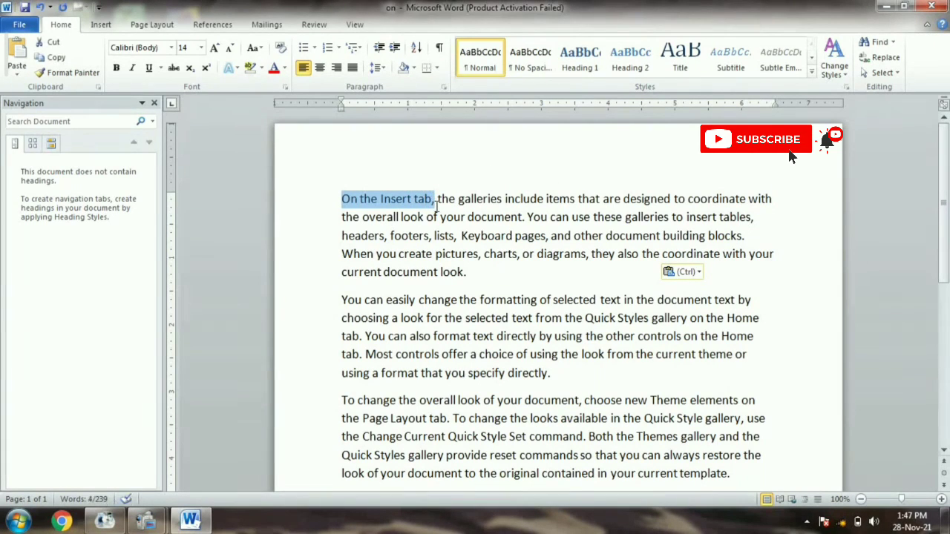
key(ctrl+x)
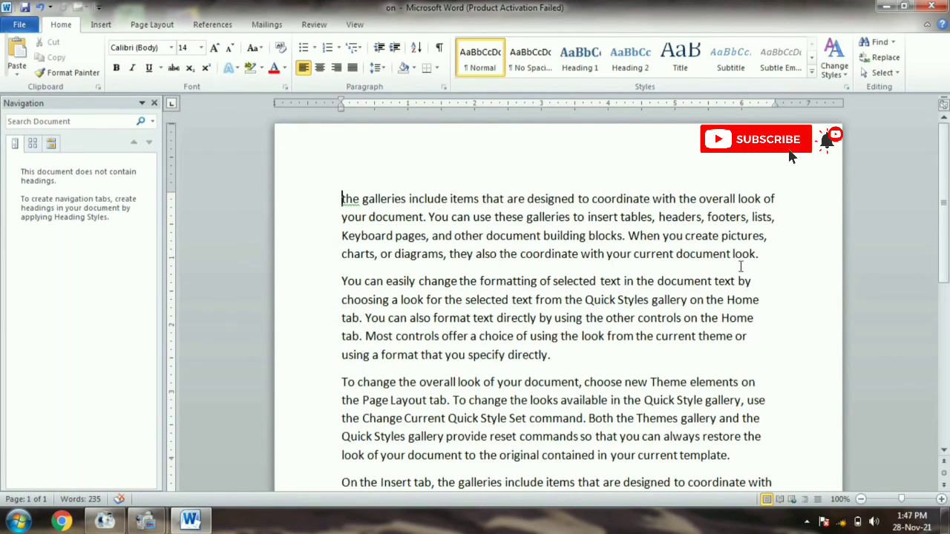
click(767, 257)
key(ctrl+v)
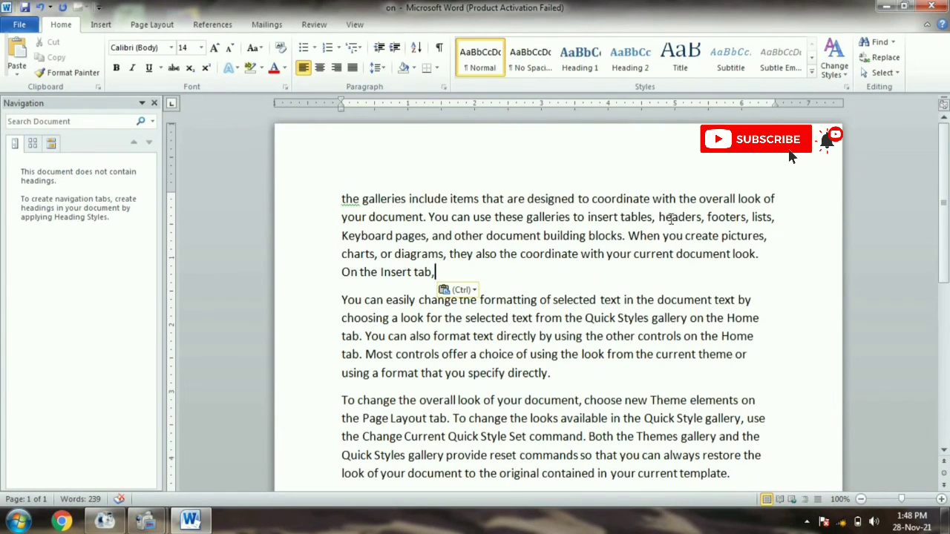
Delete the entire first paragraph and undo the deletion.
drag(449, 278, 345, 205)
mouse_move(345, 204)
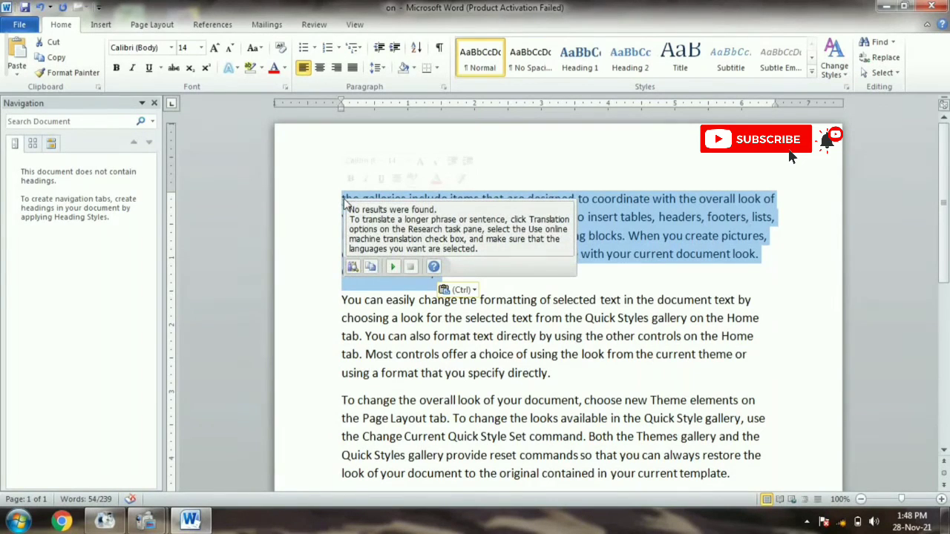
key(Delete)
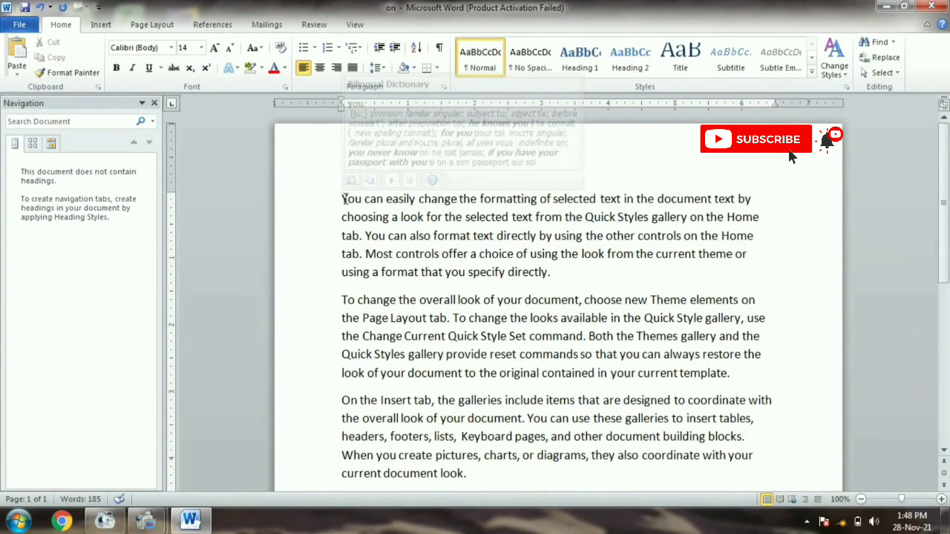
key(ctrl+z)
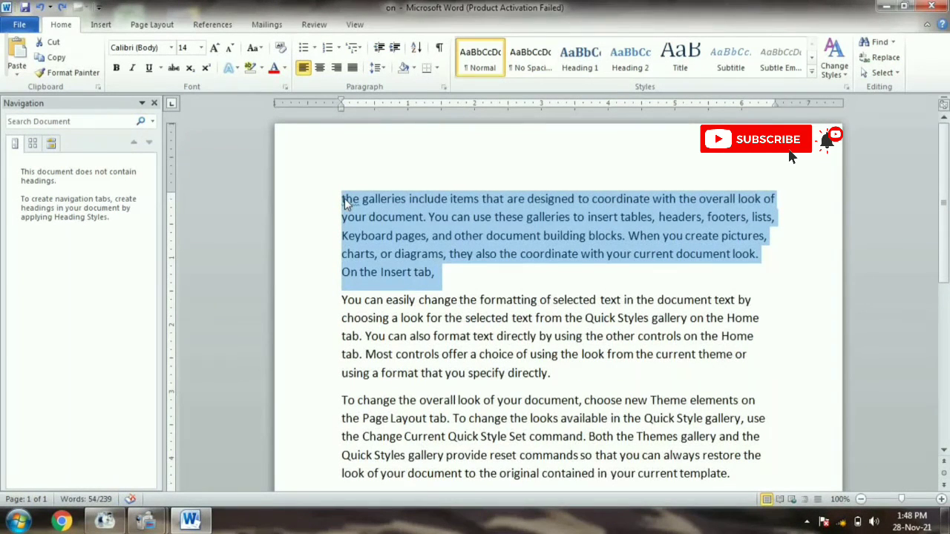
Delete the first paragraph again along with the start of the following paragraph's first word, and undo both deletions.
key(Delete)
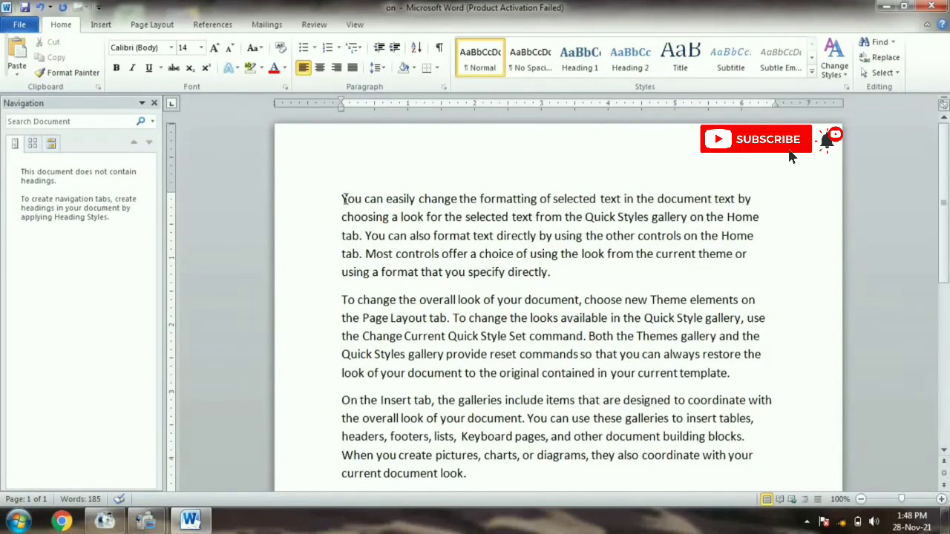
key(Delete)
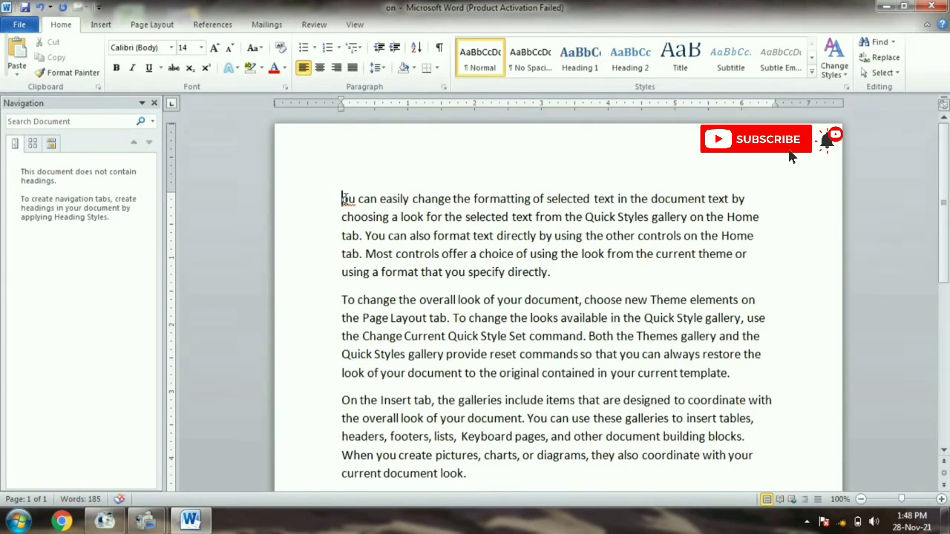
key(ctrl+z)
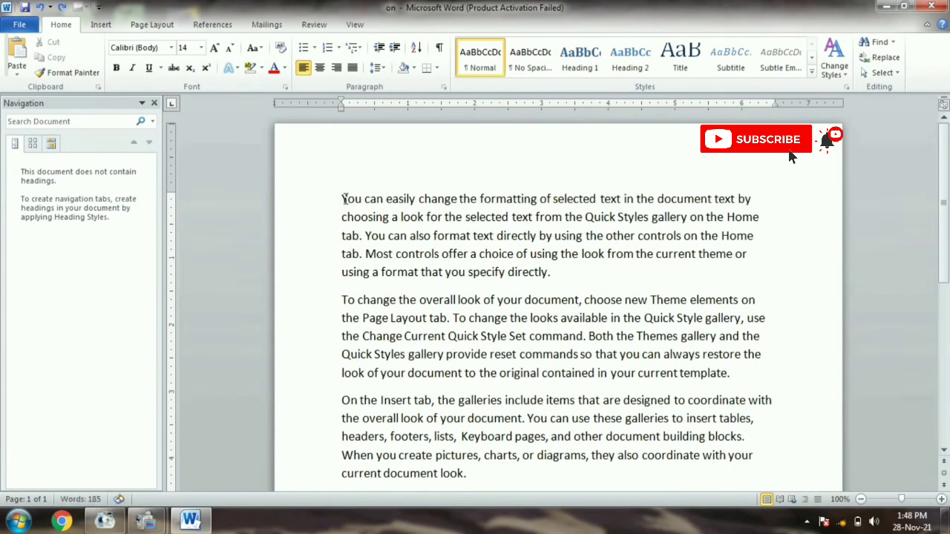
key(ctrl+z)
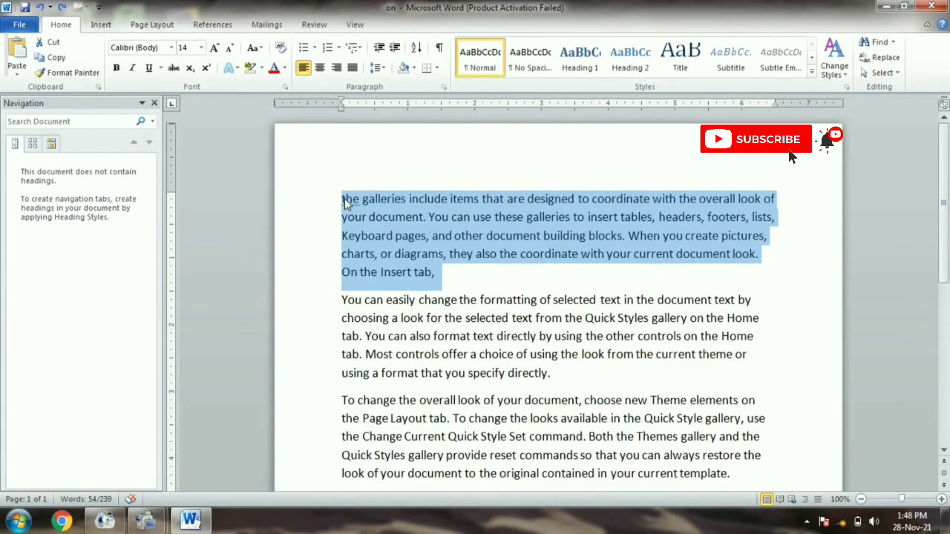
Delete the first paragraph once more, alternately undo and redo the deletion, finish with an undo, and deselect the text.
key(Delete)
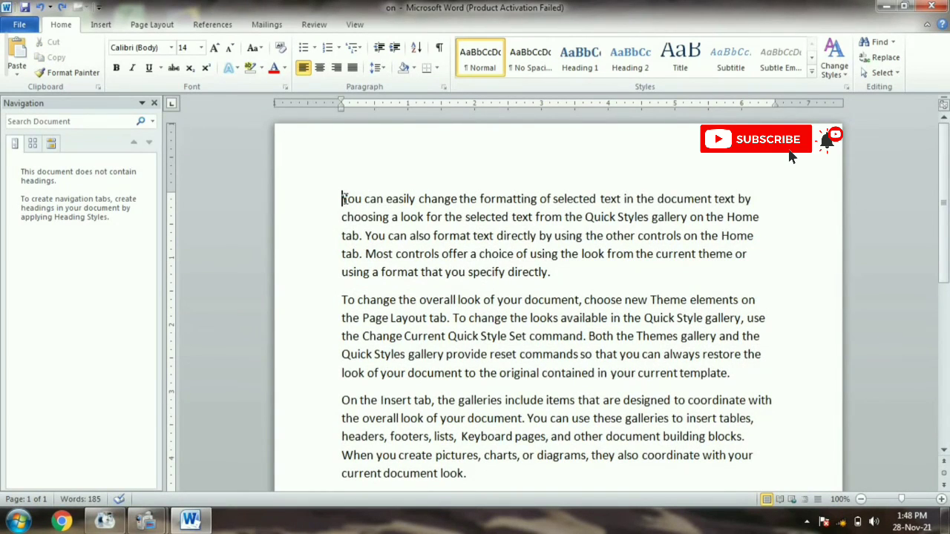
key(ctrl+z)
key(ctrl+y)
key(ctrl+z)
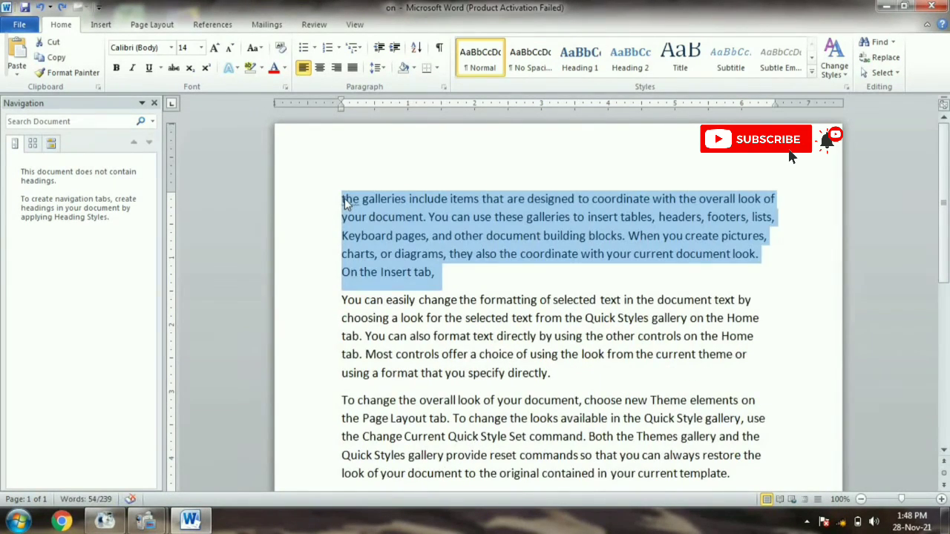
key(ctrl+y)
key(ctrl+z)
click(471, 276)
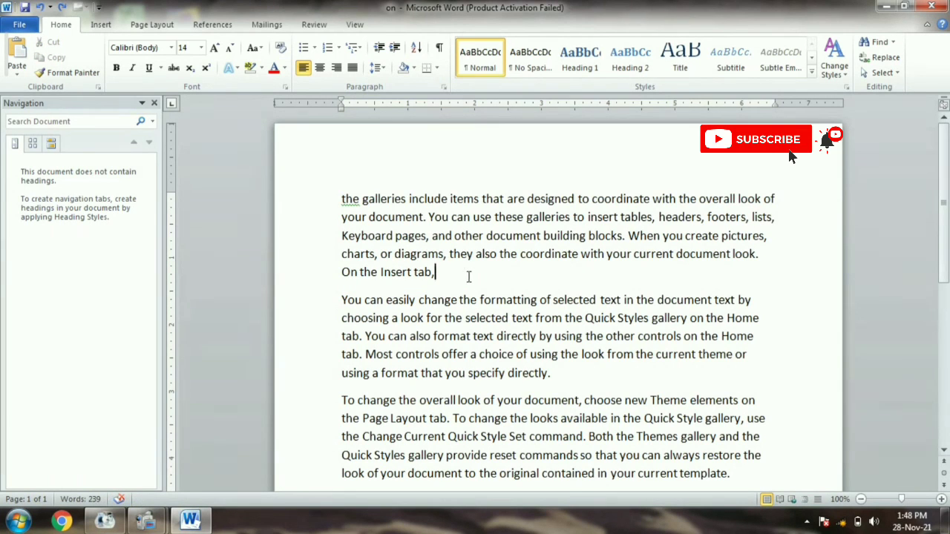